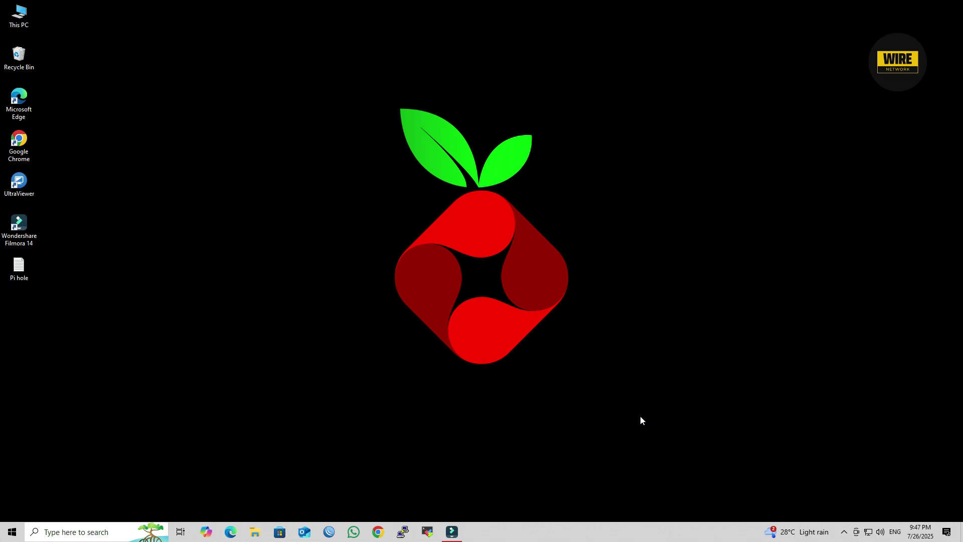
# Open the Pi hole notes file and read its first task, Reserve IP address for Pi-hole
pyautogui.doubleClick(19, 266)
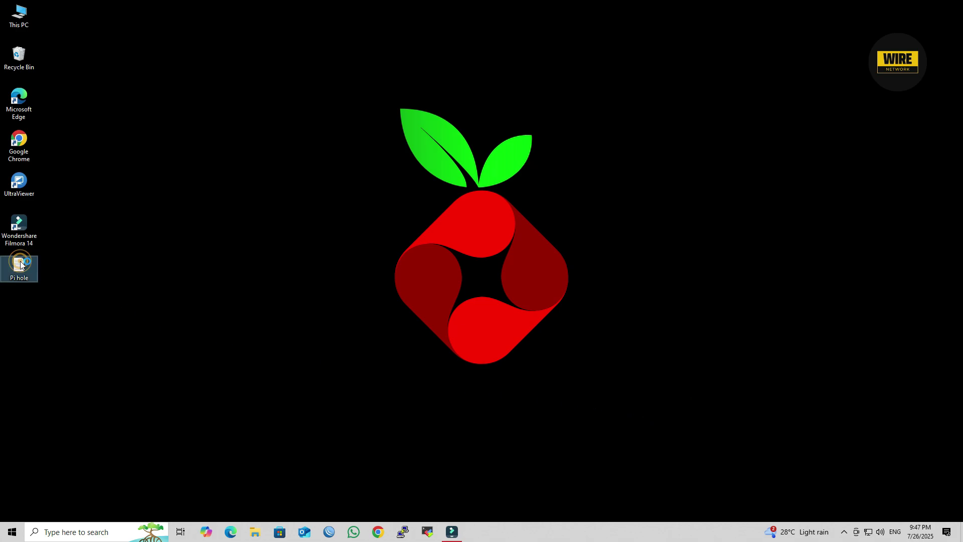
pyautogui.moveTo(257, 123); pyautogui.dragTo(115, 123)
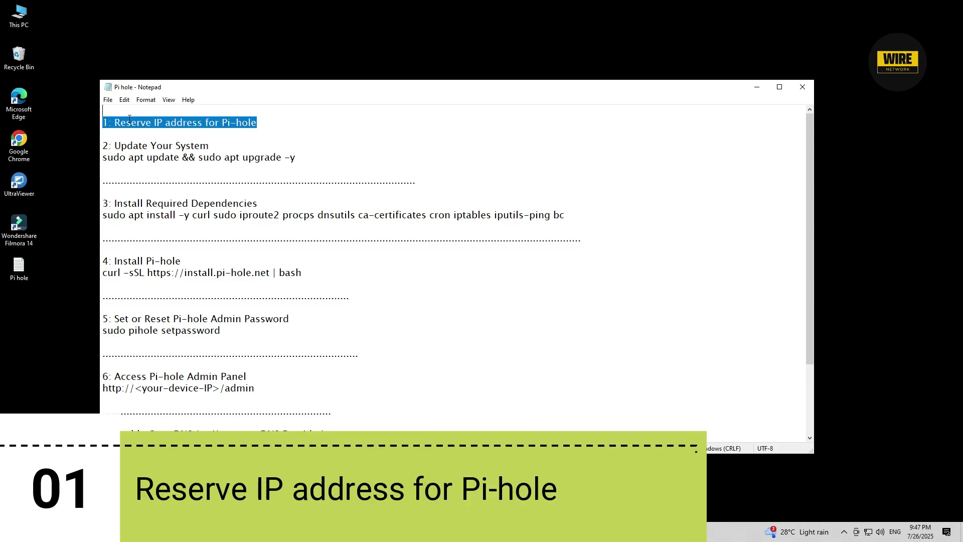
pyautogui.click(778, 87)
pyautogui.click(895, 4)
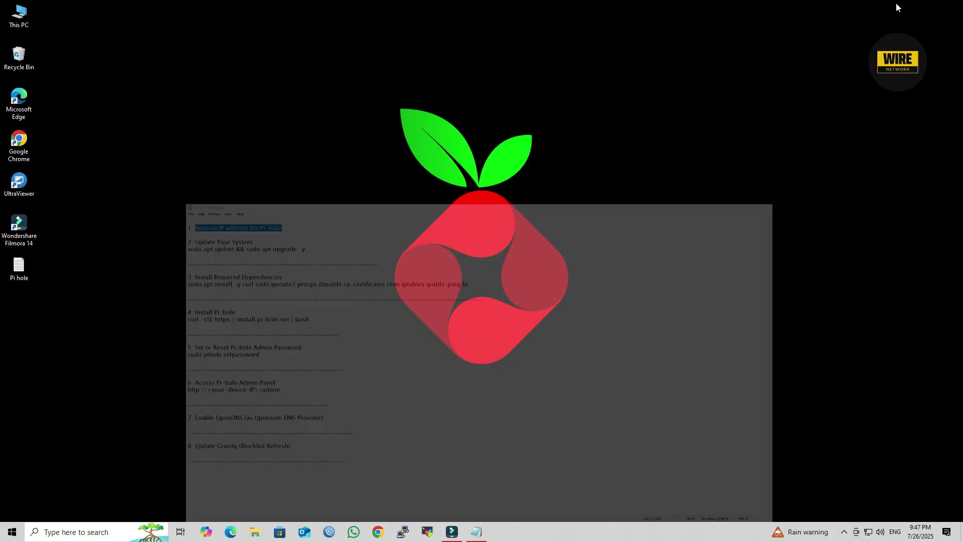
# In Google Chrome, open the router page at 192.168.0.1 and proceed past the certificate warning
pyautogui.click(377, 531)
pyautogui.write('1')
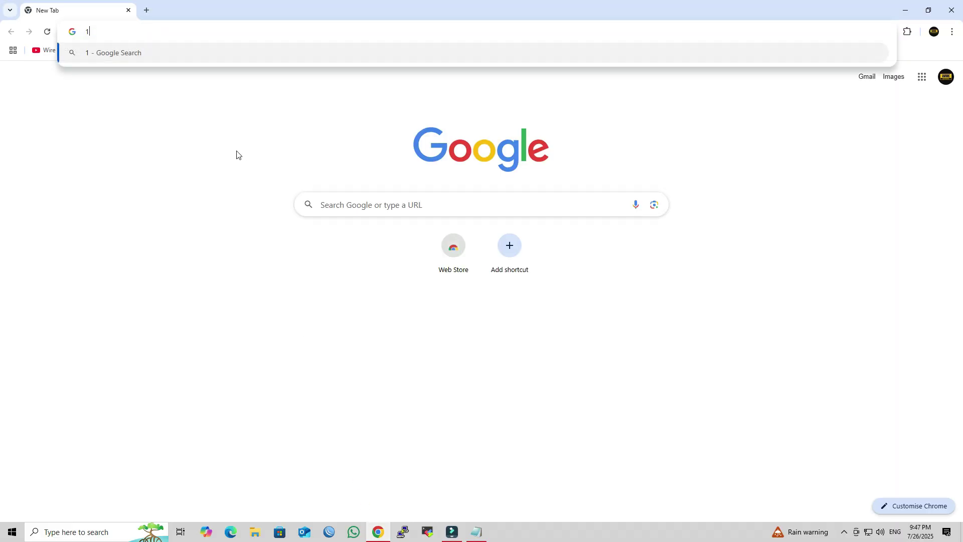
pyautogui.write('92.168.0.1')
pyautogui.press('Return')
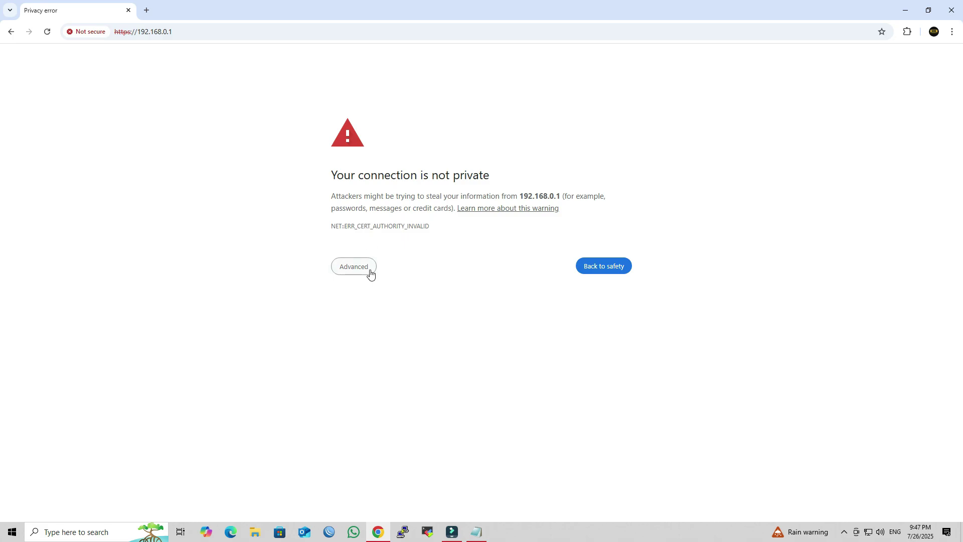
pyautogui.click(369, 271)
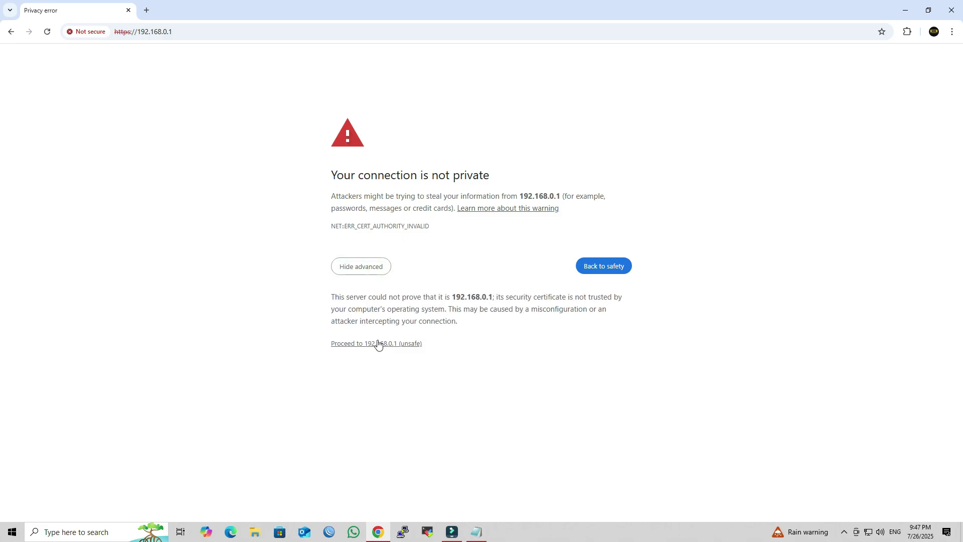
pyautogui.click(377, 344)
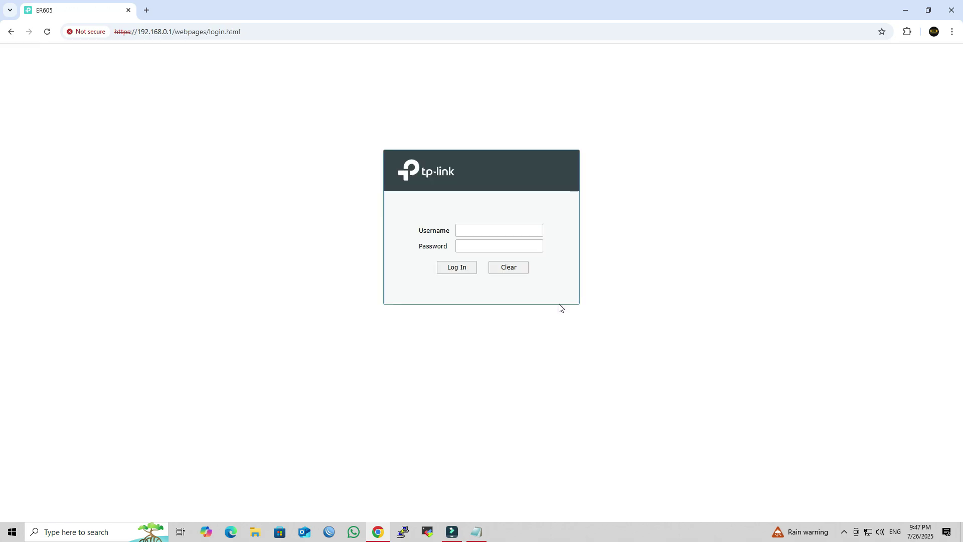
# Log in to the router with the username admin and the account password
pyautogui.click(493, 229)
pyautogui.write('admin')
pyautogui.press('Return')
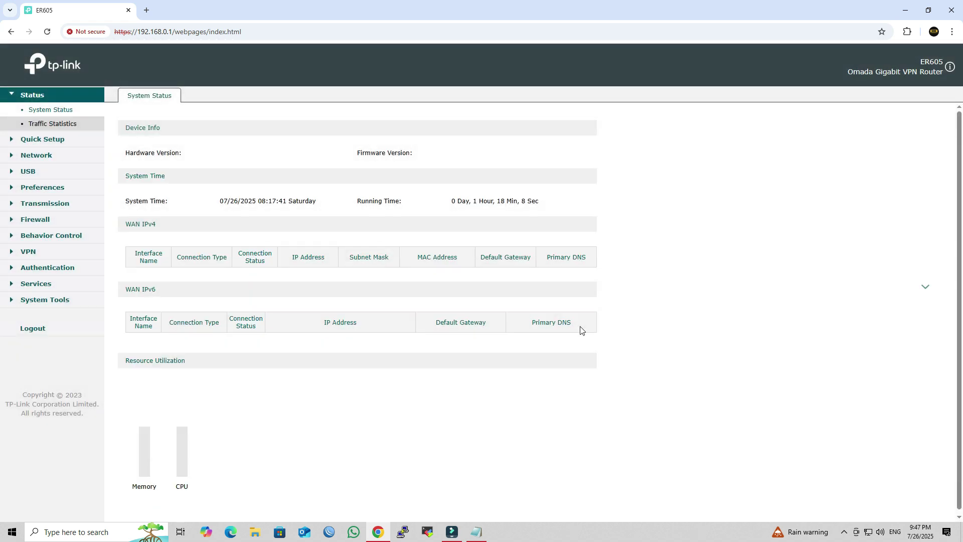
# Reserve the address 192.168.0.101 for the pi-hole client from the LAN's DHCP client list
pyautogui.click(59, 156)
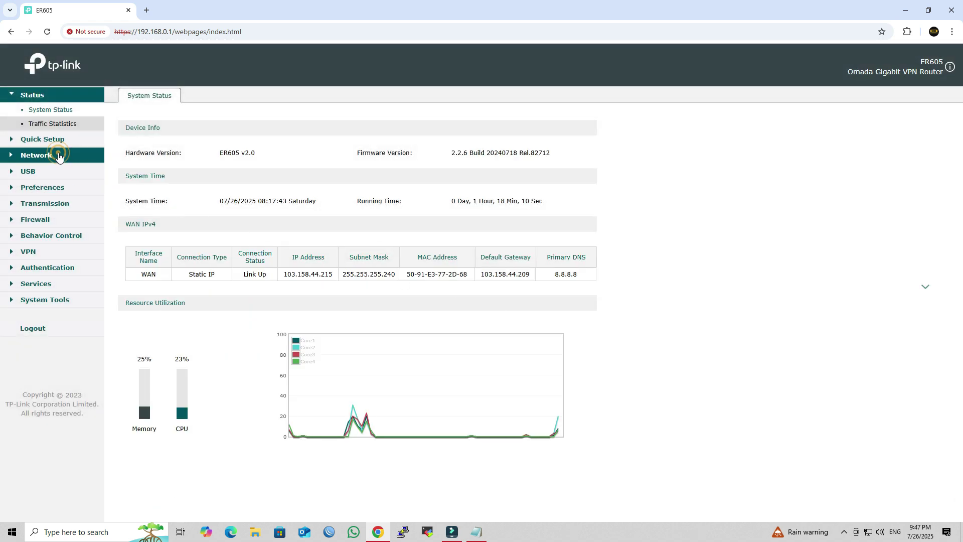
pyautogui.click(35, 156)
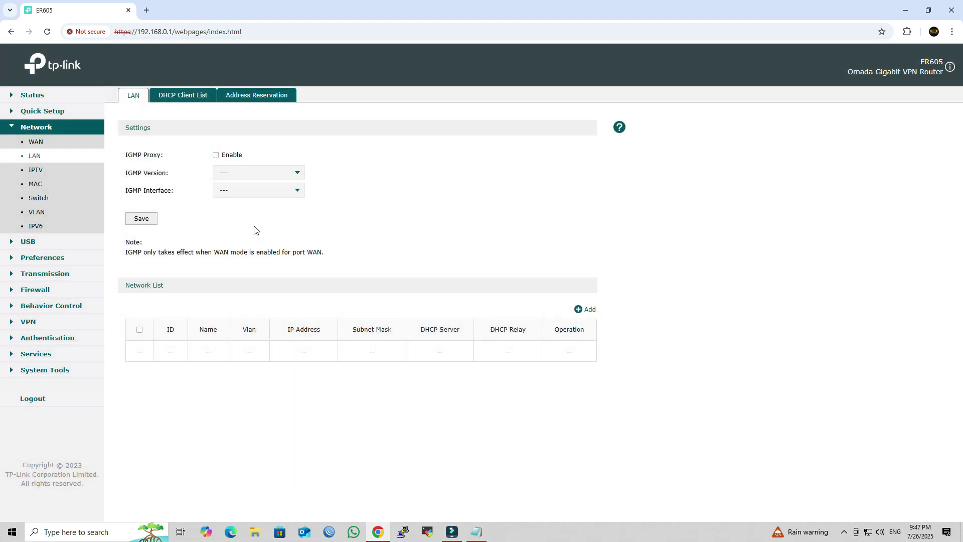
pyautogui.click(183, 97)
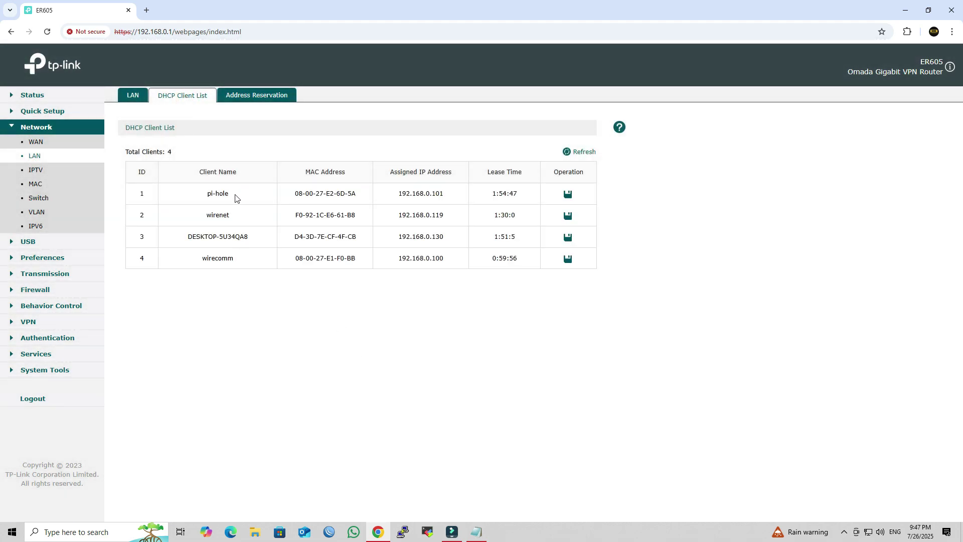
pyautogui.moveTo(235, 198); pyautogui.dragTo(206, 195)
pyautogui.click(444, 196)
pyautogui.moveTo(444, 195); pyautogui.dragTo(397, 195)
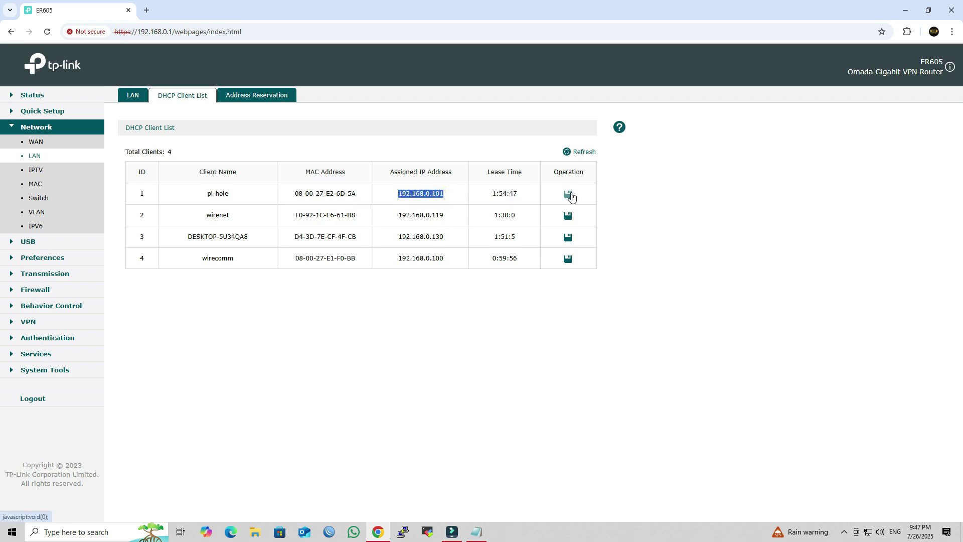
pyautogui.click(569, 195)
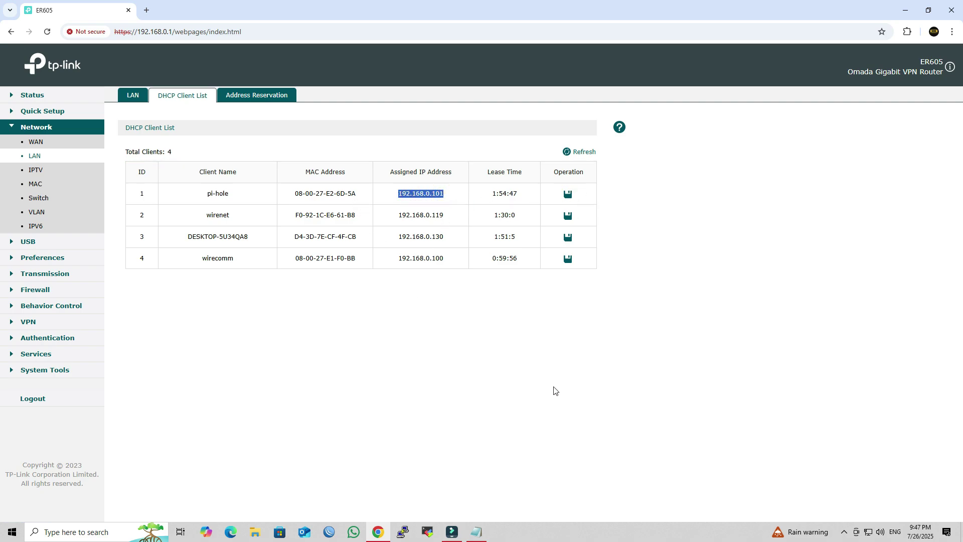
# Check the pi-hole entry among the address reservations and log out of the router
pyautogui.click(270, 96)
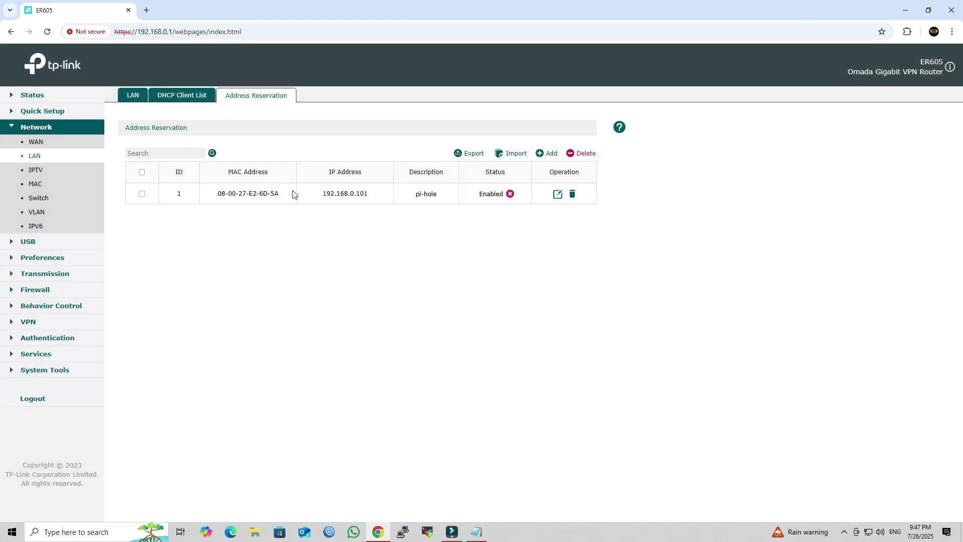
pyautogui.click(55, 399)
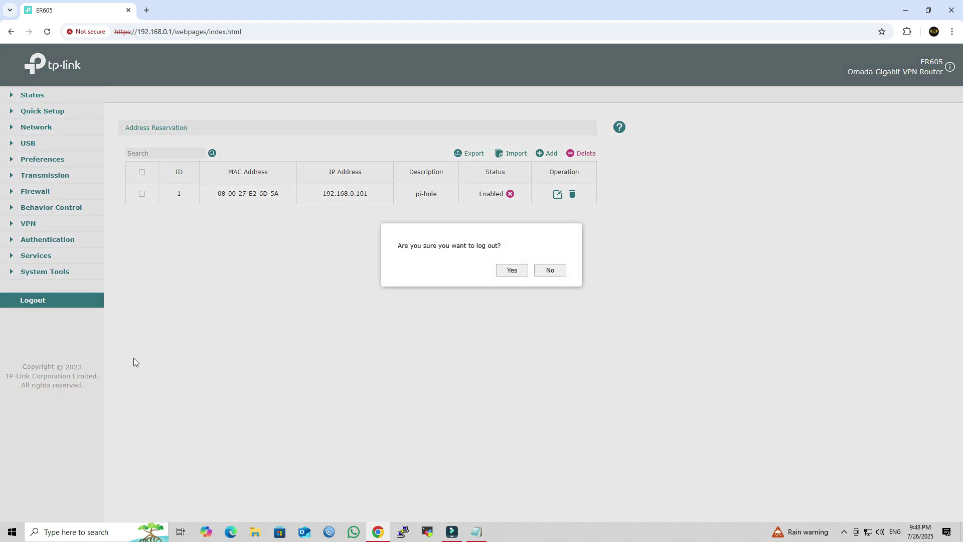
pyautogui.click(521, 271)
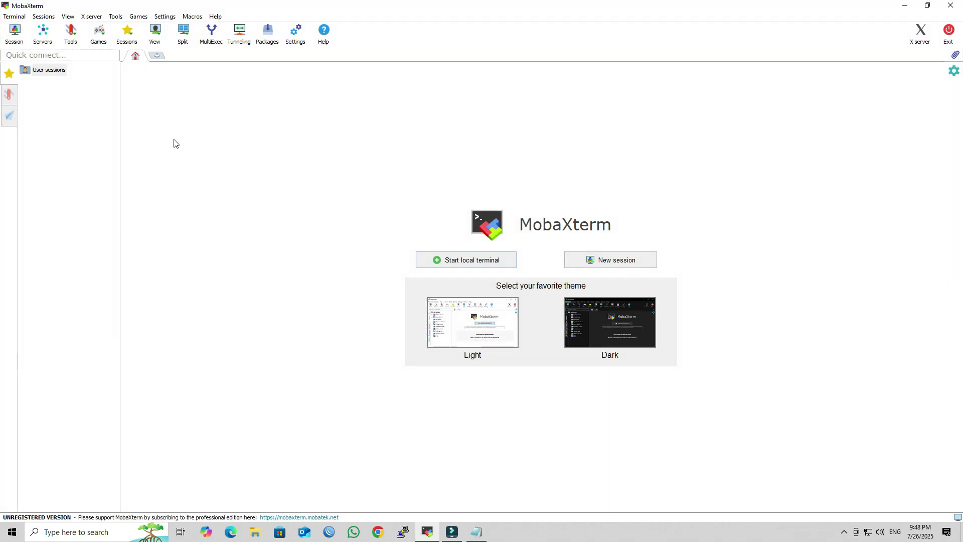
# Start an SSH session to 192.168.0.101 in MobaXterm and accept the server's identity
pyautogui.click(14, 32)
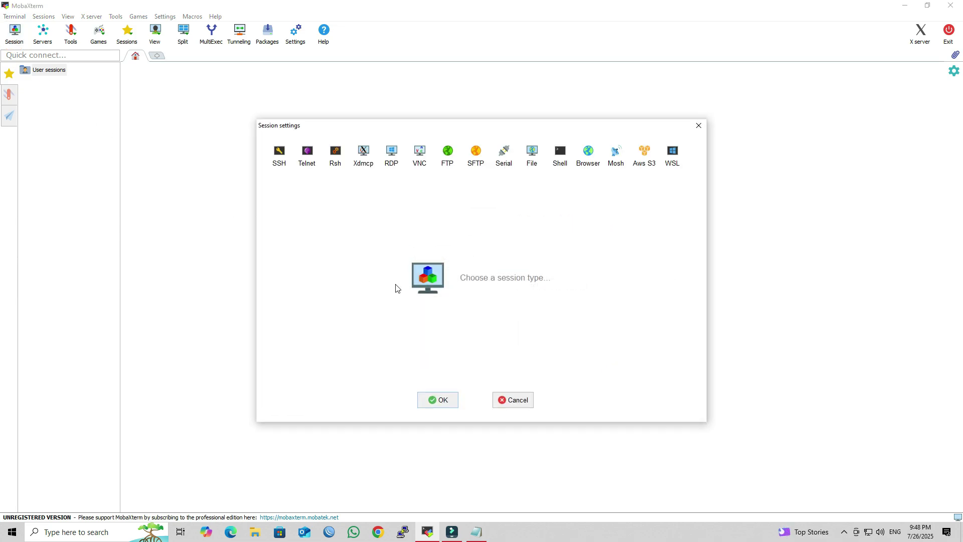
pyautogui.click(277, 153)
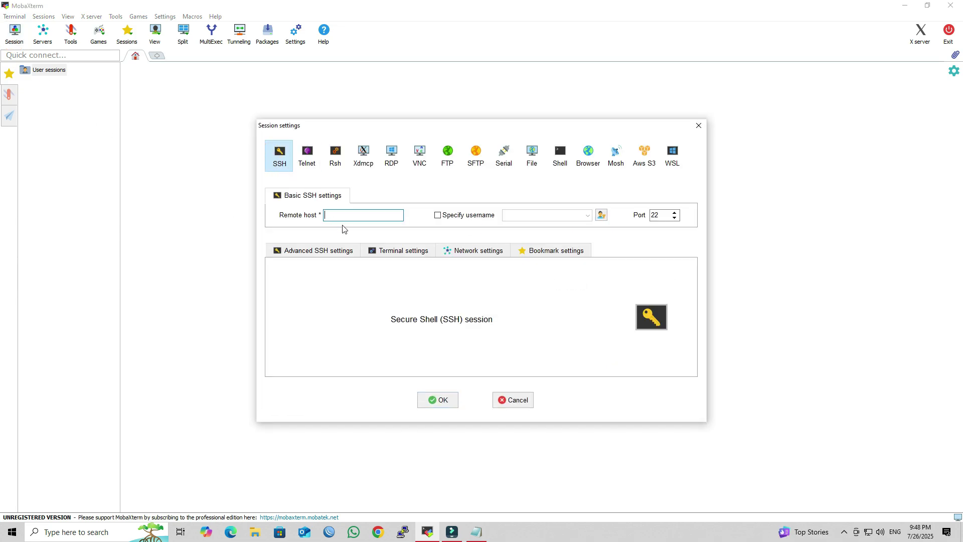
pyautogui.write('192.168.0.101')
pyautogui.press('Return')
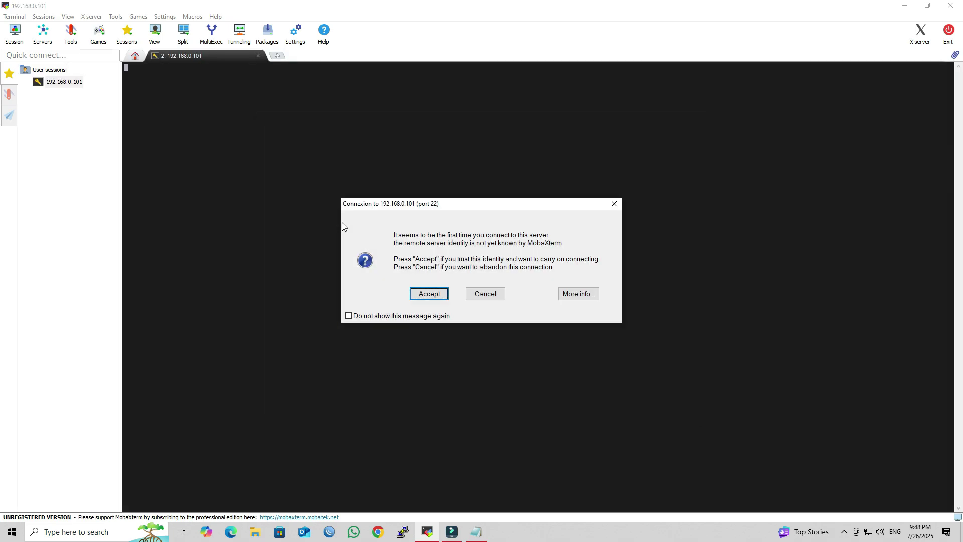
pyautogui.click(432, 293)
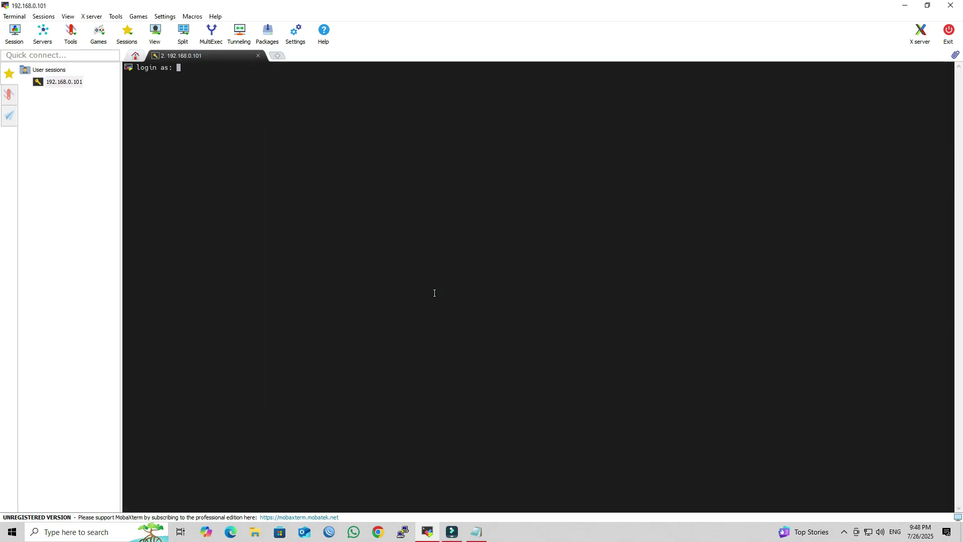
# Log in to the server as wire with the account password and decline saving the password
pyautogui.write('wire')
pyautogui.press('Return')
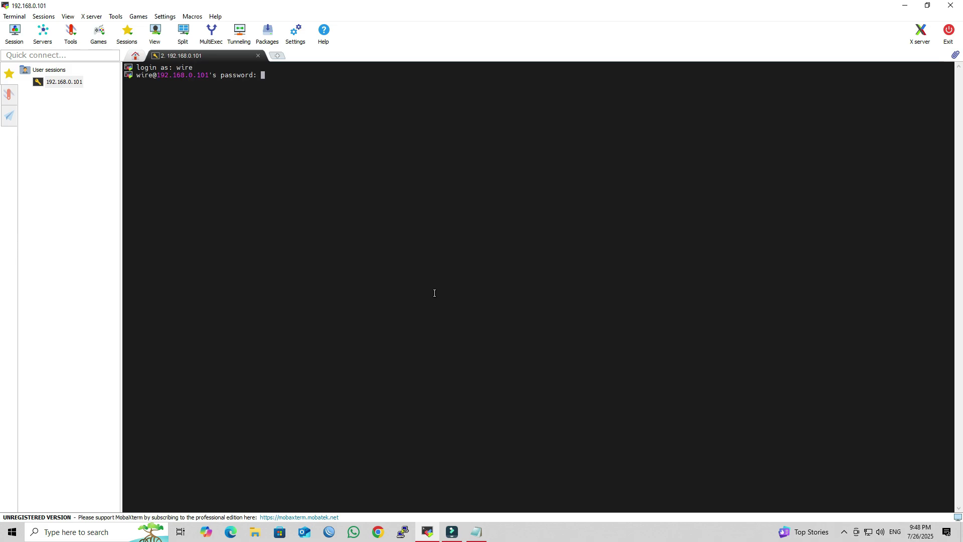
pyautogui.press('Return')
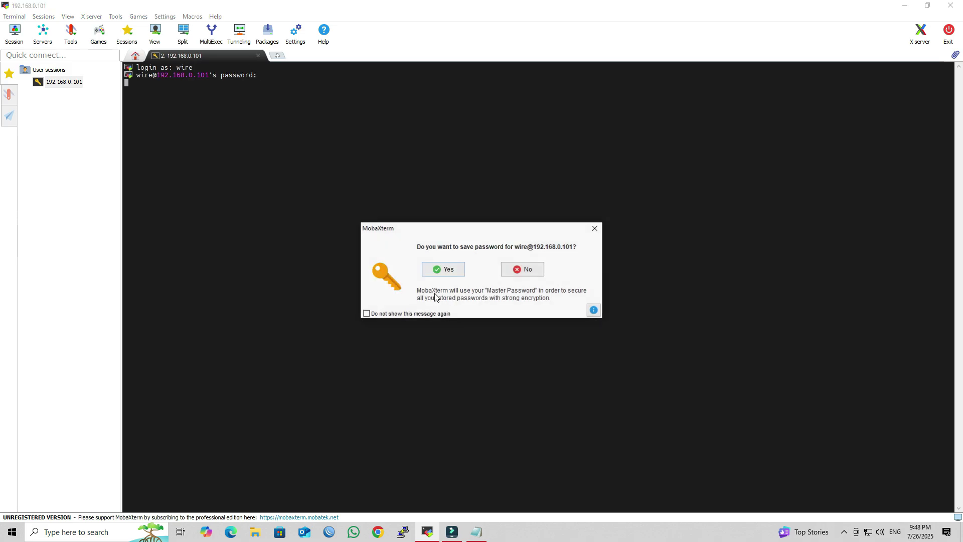
pyautogui.click(532, 266)
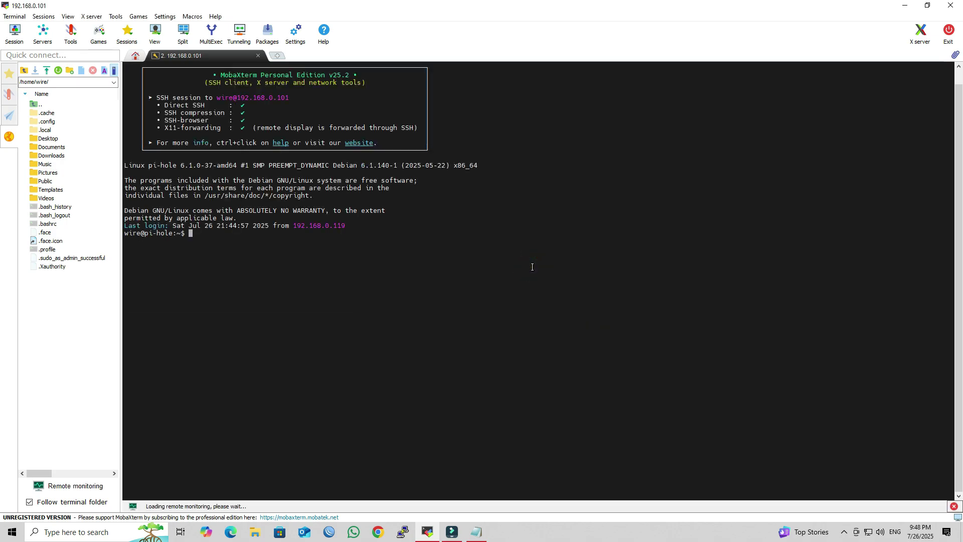
# Clear the terminal output of the SSH session
pyautogui.press('Return')
pyautogui.press('Return')
pyautogui.write('clear')
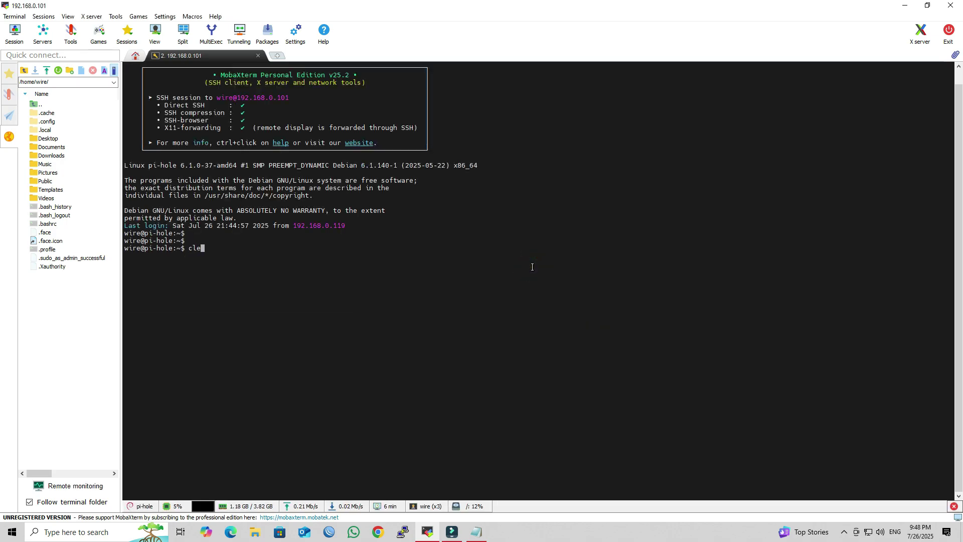
pyautogui.press('Return')
pyautogui.press('Return')
pyautogui.press('Return')
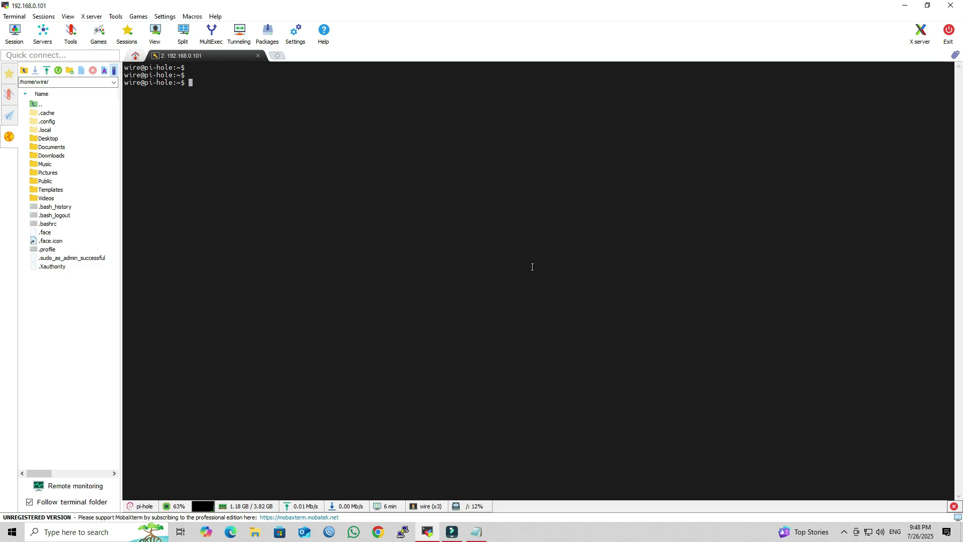
# Copy the command "sudo apt update && sudo apt upgrade -y" from the Pi hole notes in Notepad
pyautogui.click(476, 532)
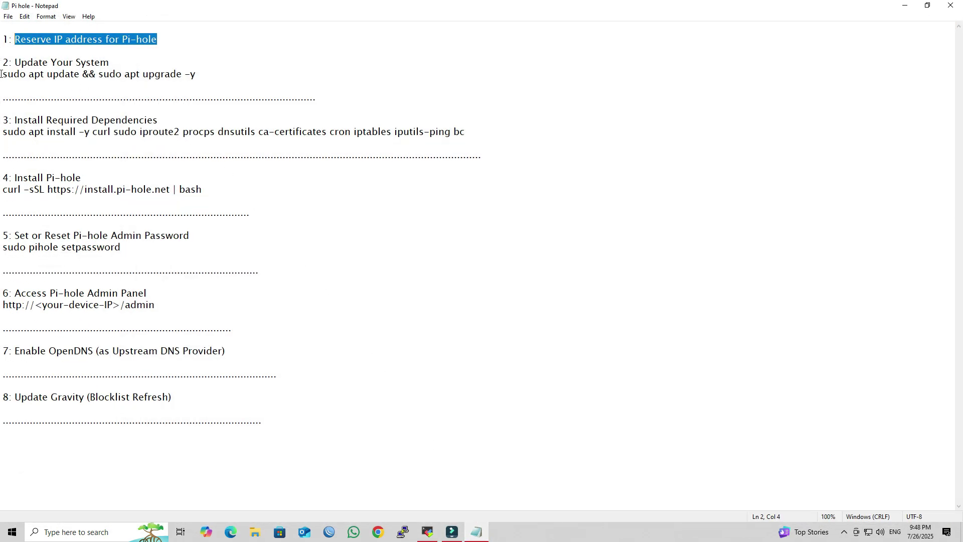
pyautogui.moveTo(2, 74); pyautogui.dragTo(196, 78)
pyautogui.hotkey('ctrl', 'c')
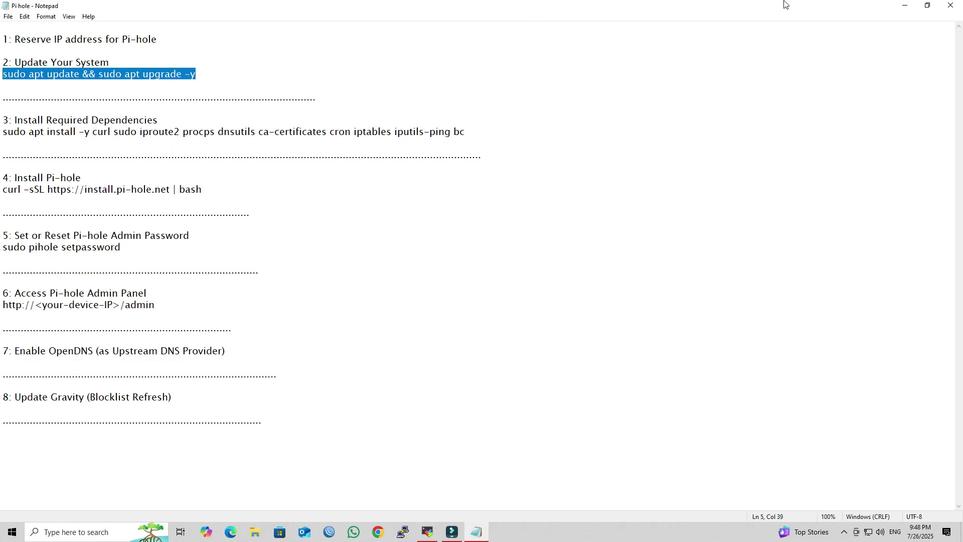
pyautogui.click(904, 6)
# Keep the Show context menu mouse action in MobaXterm and run "sudo apt update && sudo apt upgrade -y", entering the sudo password
pyautogui.rightClick(338, 124)
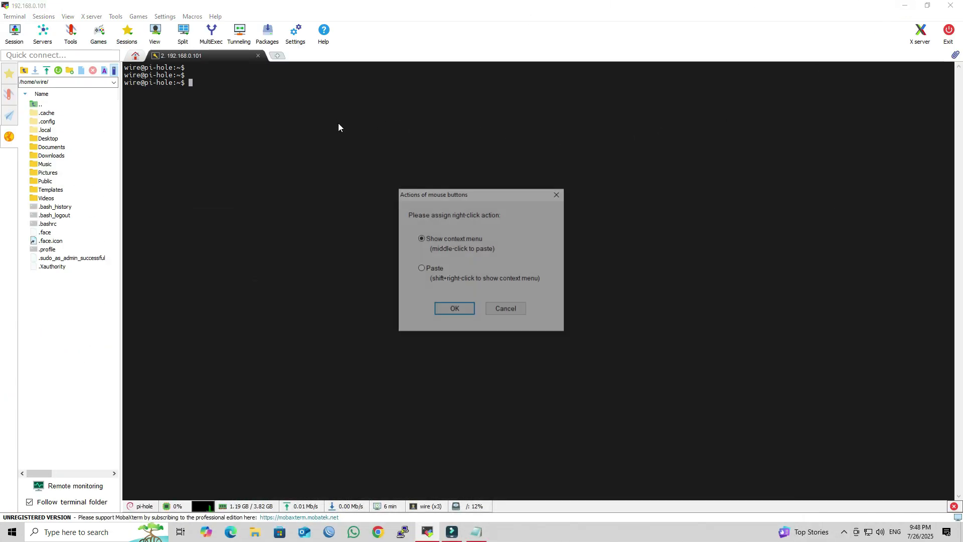
pyautogui.click(453, 307)
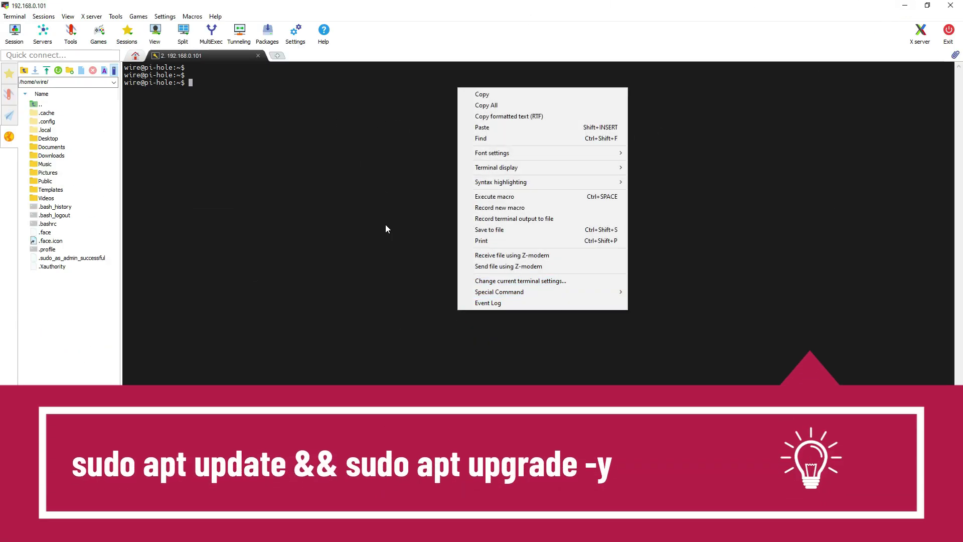
pyautogui.rightClick(323, 176)
pyautogui.click(347, 216)
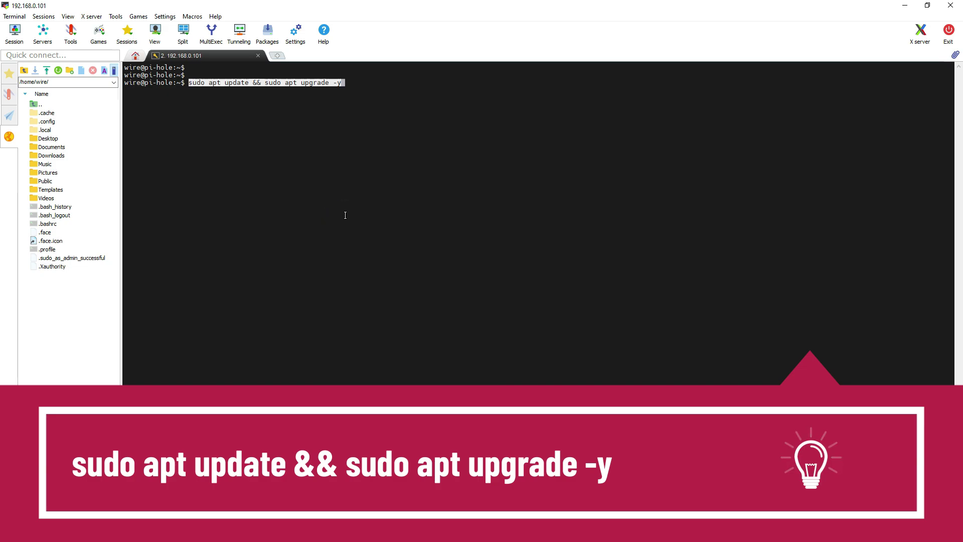
pyautogui.press('Return')
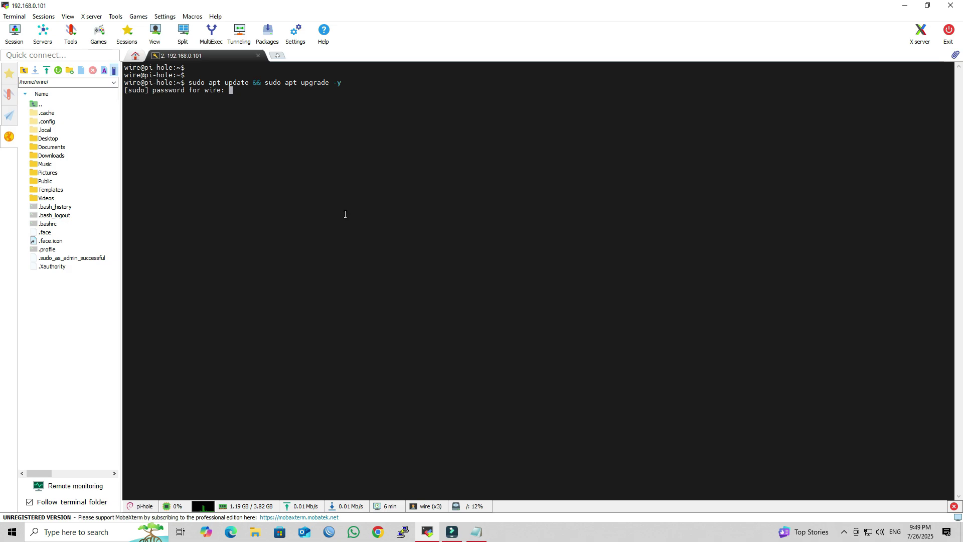
pyautogui.press('Return')
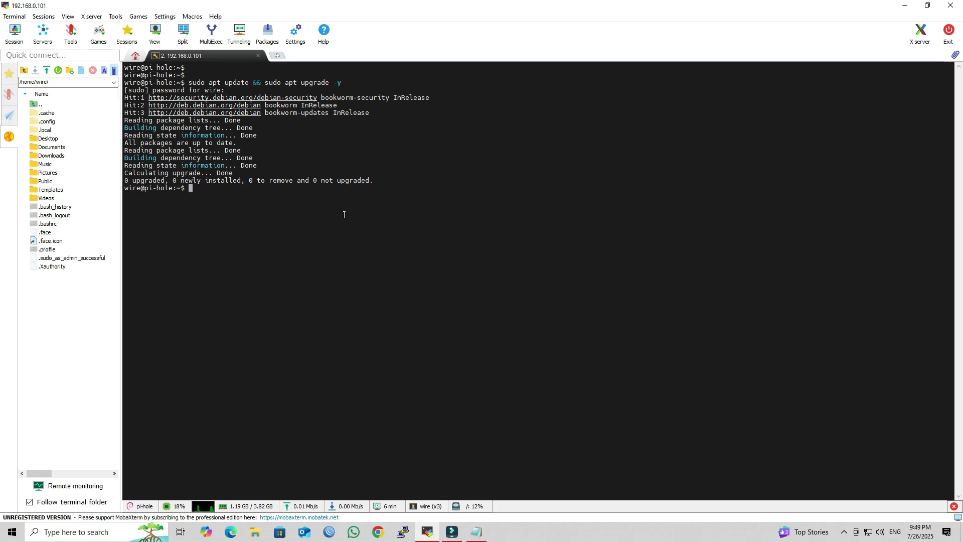
pyautogui.press('Return')
pyautogui.press('Return')
pyautogui.press('Return')
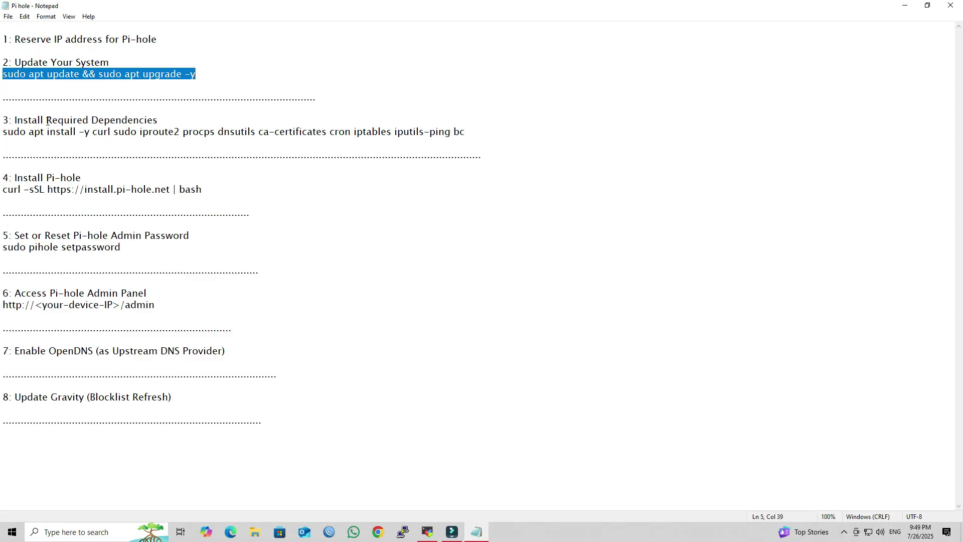
# Copy the required dependencies command "sudo apt install -y curl sudo iproute2 procps dnsutils ca-certificates cron iptables iputils-ping bc" from the notes
pyautogui.moveTo(12, 122); pyautogui.dragTo(158, 118)
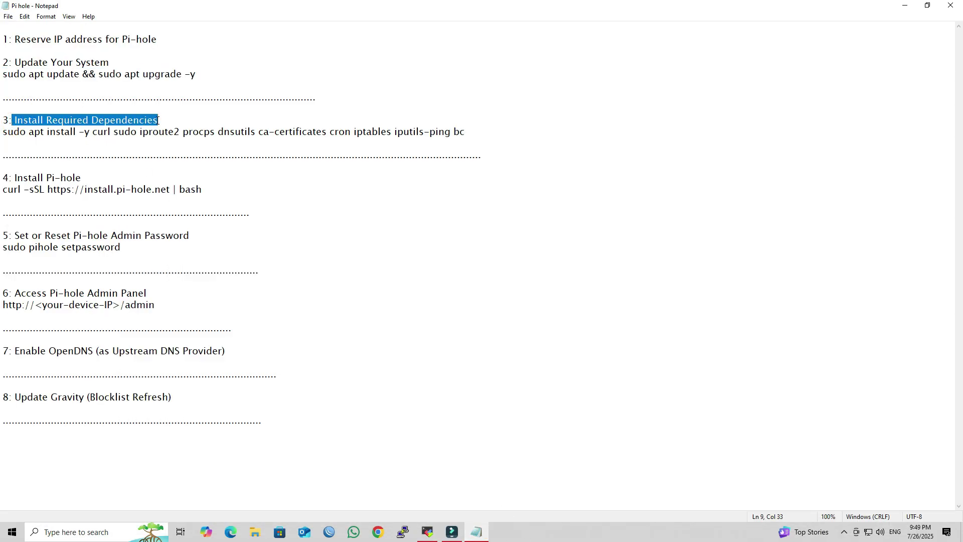
pyautogui.click(175, 121)
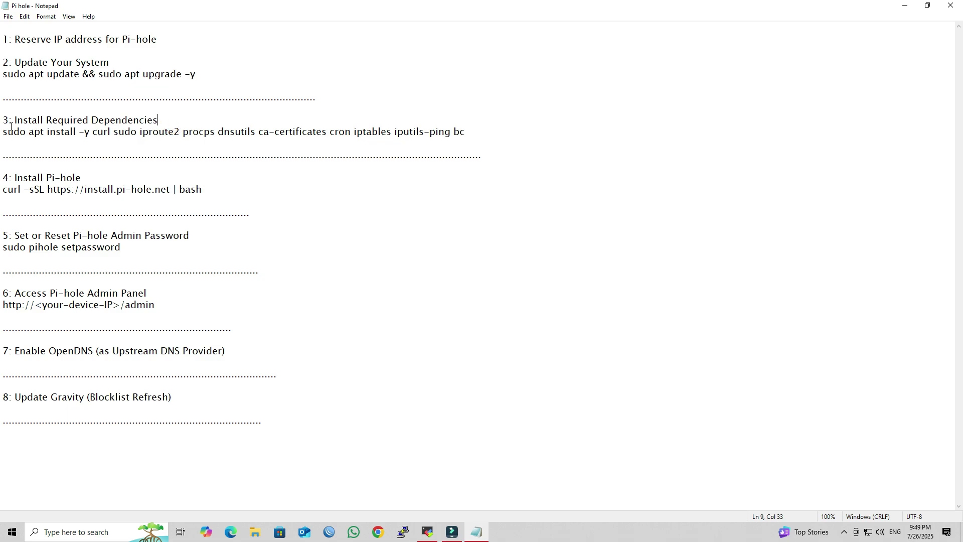
pyautogui.moveTo(5, 132); pyautogui.dragTo(460, 132)
pyautogui.rightClick(460, 132)
pyautogui.click(483, 164)
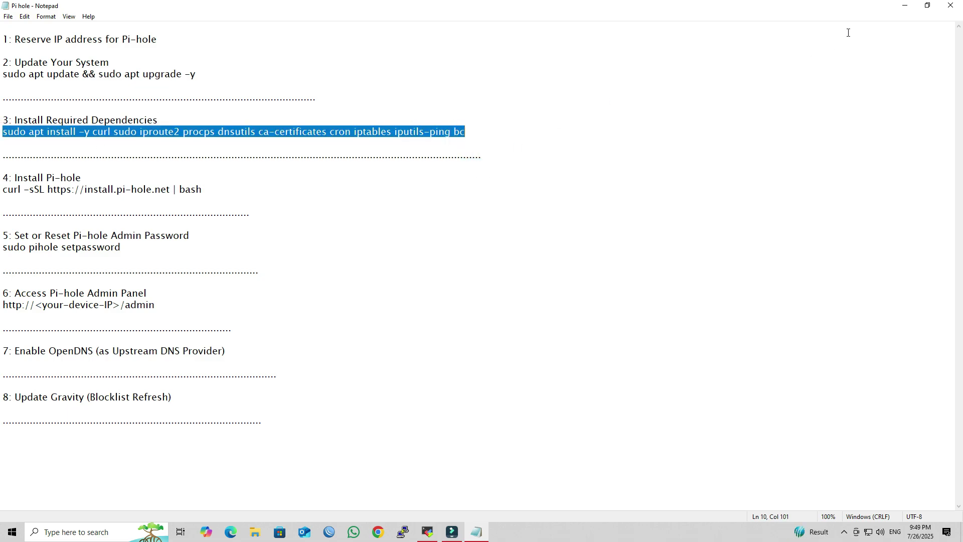
# Return to the MobaXterm SSH session and run the copied apt install command for the required dependencies
pyautogui.click(903, 6)
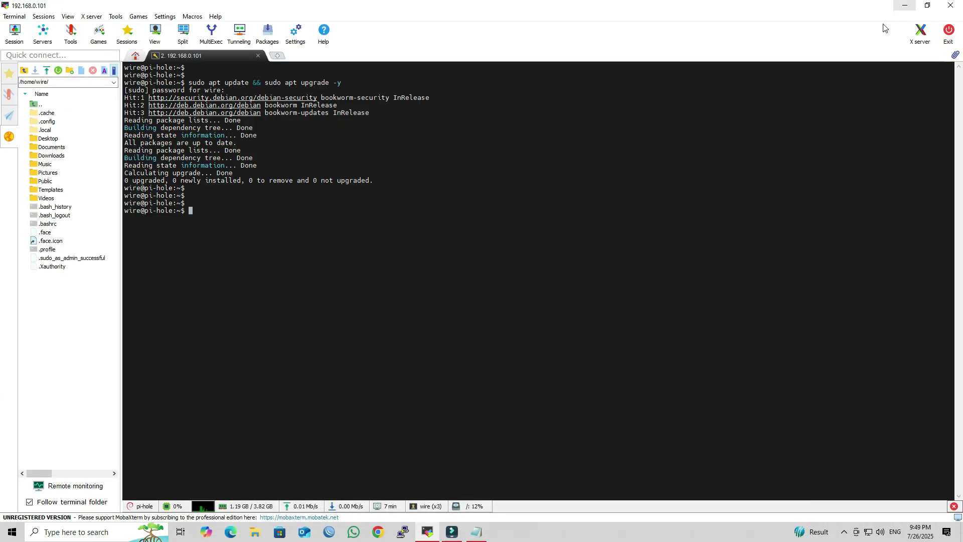
pyautogui.rightClick(258, 209)
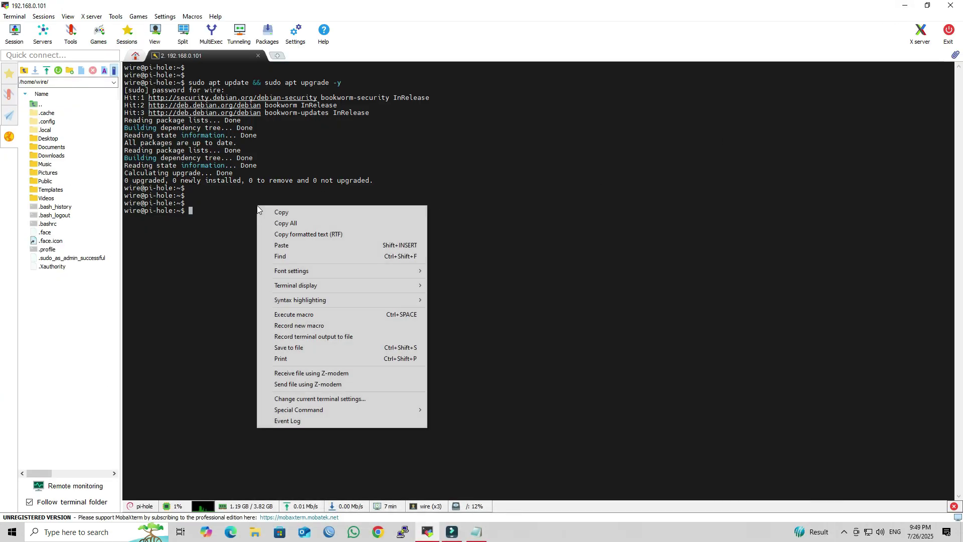
pyautogui.click(287, 245)
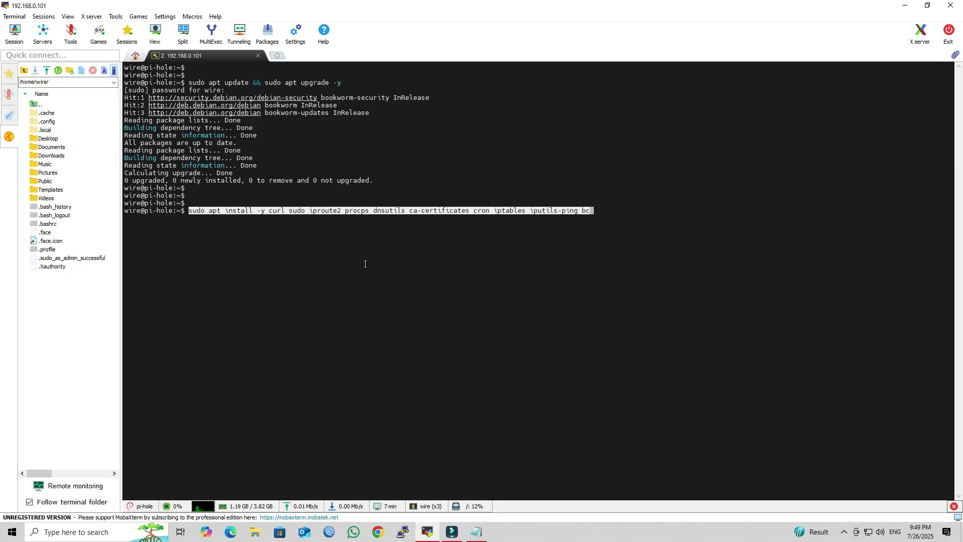
pyautogui.press('Return')
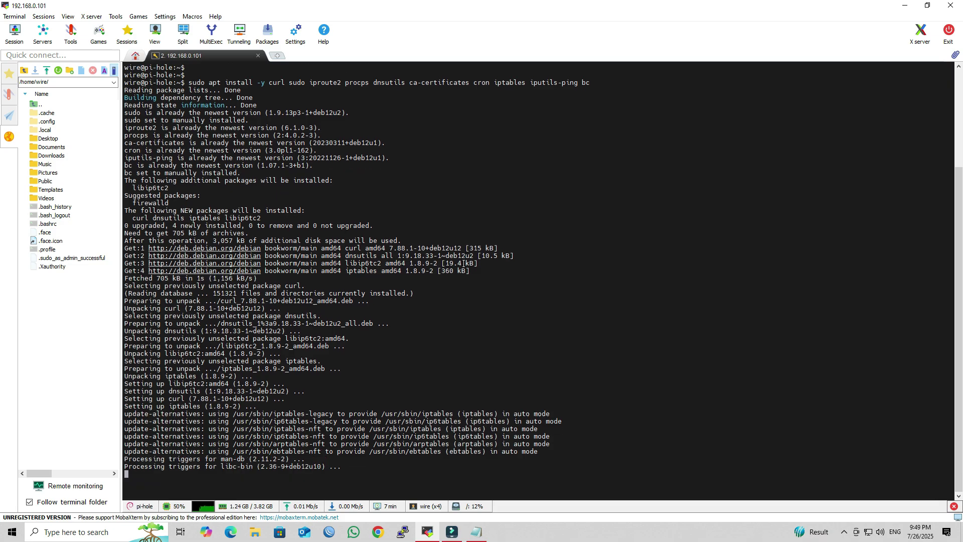
# Clear the dependency installation output from the terminal
pyautogui.press('Return')
pyautogui.press('Return')
pyautogui.press('Return')
pyautogui.press('Return')
pyautogui.press('Return')
pyautogui.press('Return')
pyautogui.press('Return')
pyautogui.press('Return')
pyautogui.press('Return')
pyautogui.press('Return')
pyautogui.press('Return')
pyautogui.press('Return')
pyautogui.press('Return')
pyautogui.press('Return')
pyautogui.press('Return')
pyautogui.press('Return')
pyautogui.press('Return')
pyautogui.press('Return')
pyautogui.press('Return')
pyautogui.press('Return')
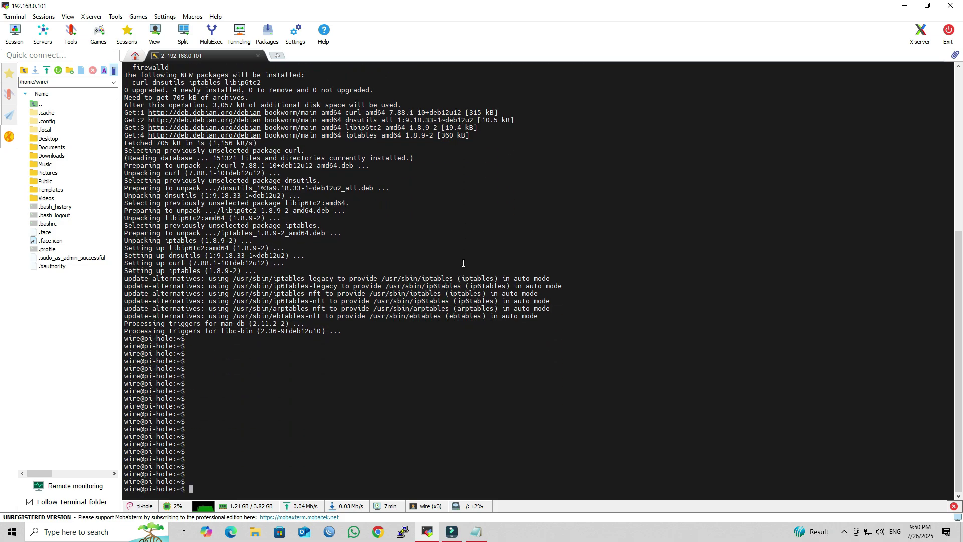
pyautogui.write('clear')
pyautogui.press('Return')
pyautogui.press('Return')
pyautogui.press('Return')
pyautogui.press('Return')
pyautogui.press('Return')
pyautogui.press('Return')
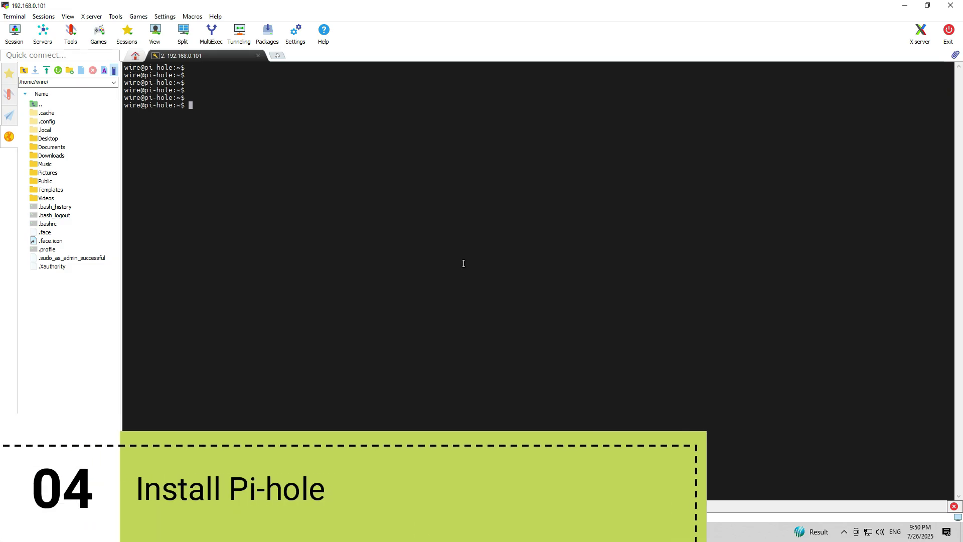
pyautogui.hotkey('alt', 'Tab')
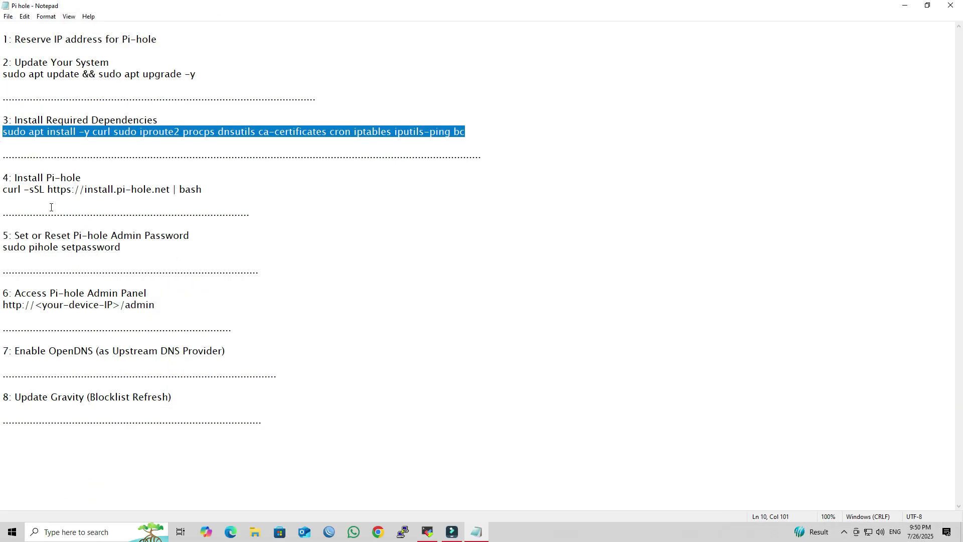
pyautogui.moveTo(11, 178); pyautogui.dragTo(82, 178)
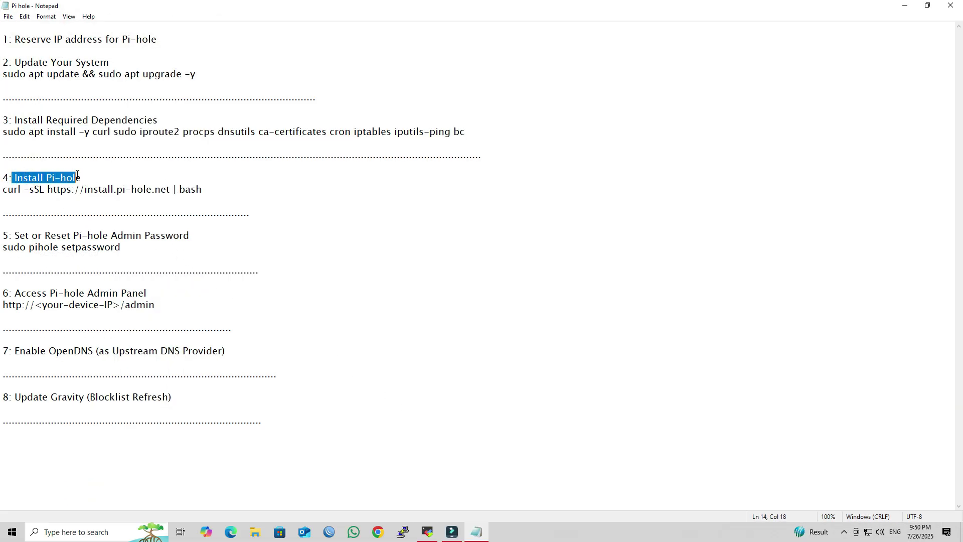
pyautogui.click(215, 189)
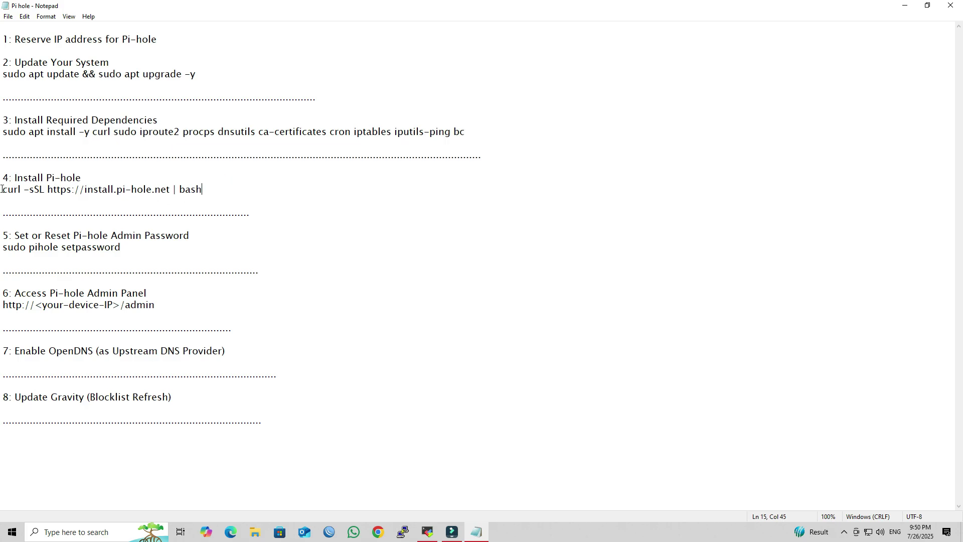
pyautogui.moveTo(1, 190); pyautogui.dragTo(205, 199)
pyautogui.rightClick(185, 182)
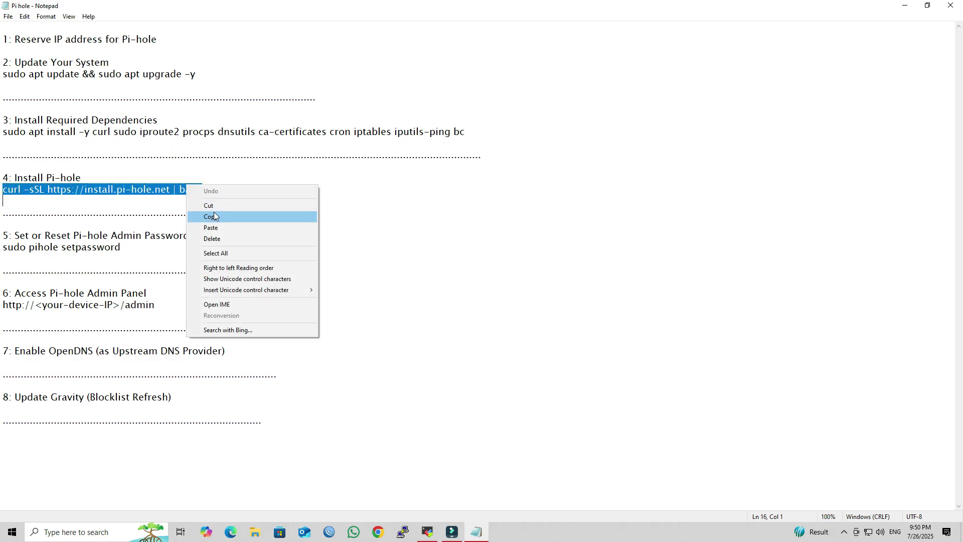
pyautogui.click(206, 215)
pyautogui.click(451, 531)
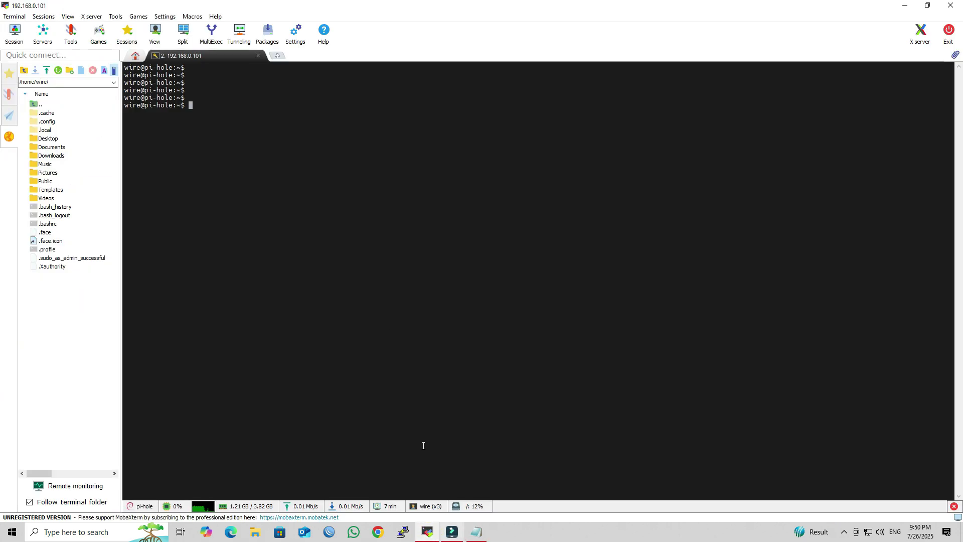
pyautogui.rightClick(268, 105)
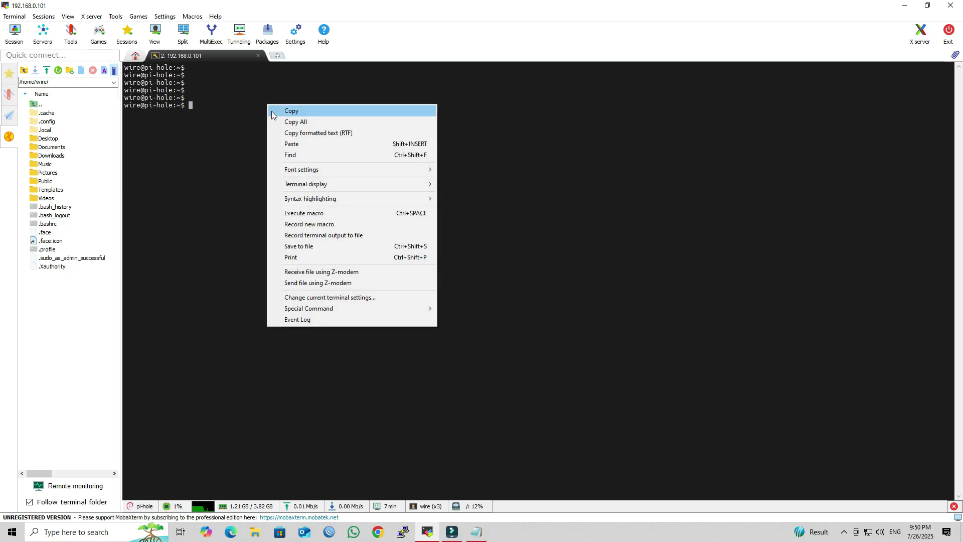
pyautogui.click(289, 145)
pyautogui.click(426, 327)
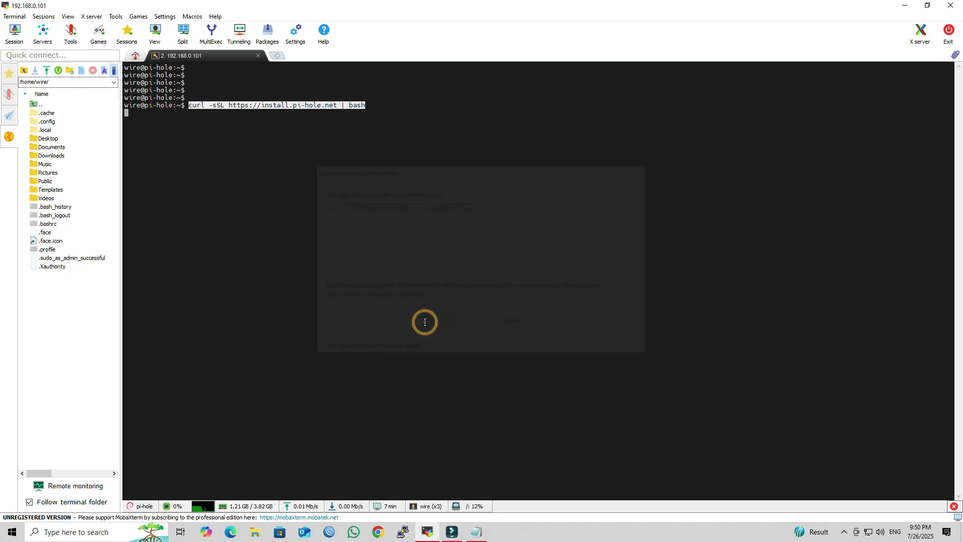
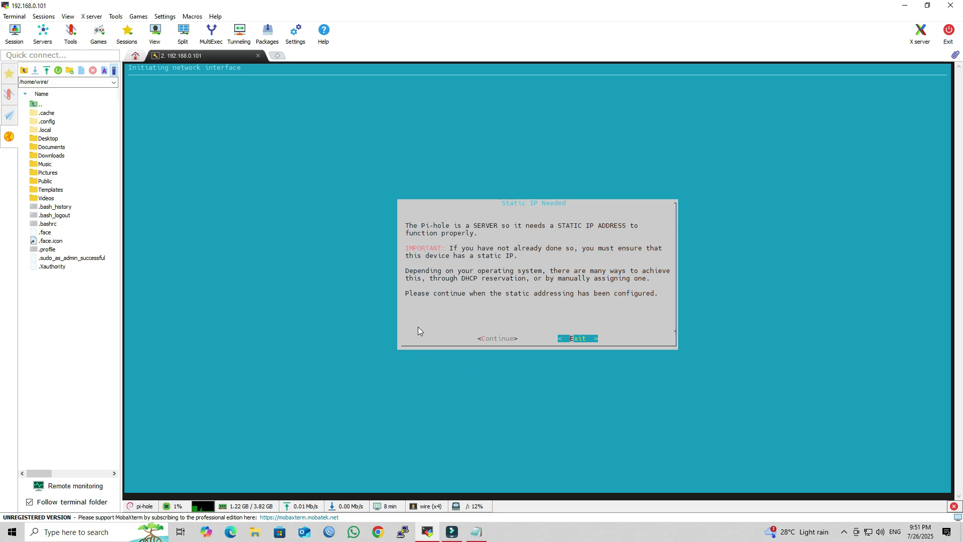
# Continue past the Static IP Needed notice and choose Google (ECS, DNSSEC) as the upstream DNS provider
pyautogui.press('Left')
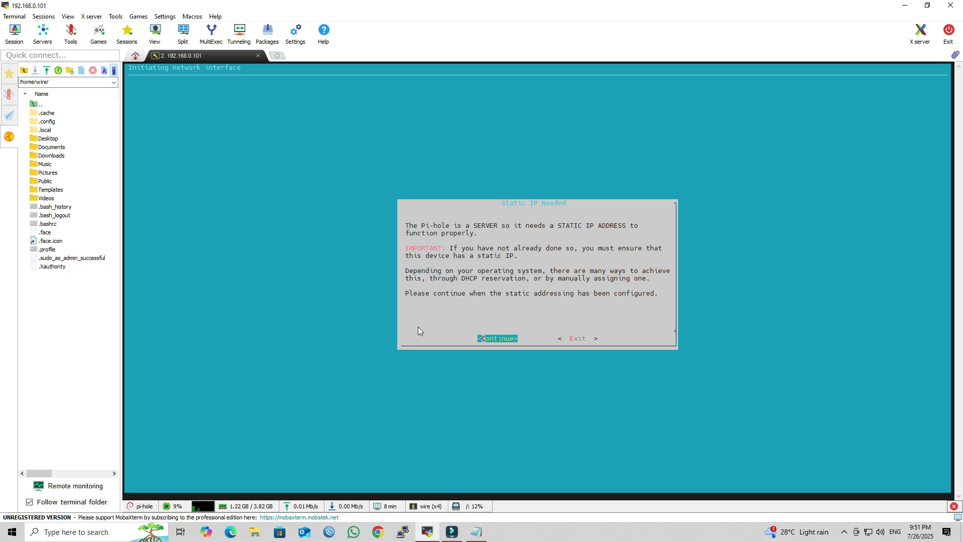
pyautogui.press('Return')
pyautogui.press('Down')
pyautogui.press('Up')
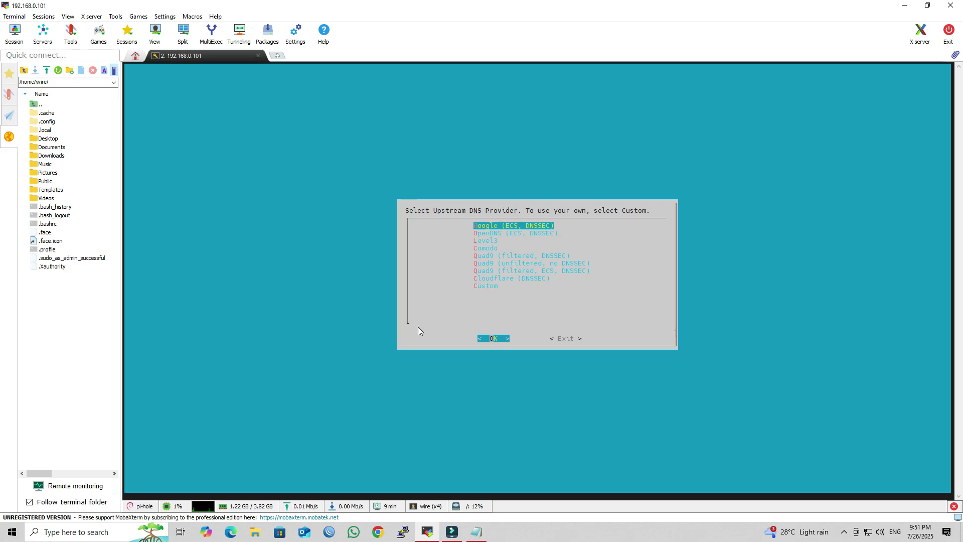
pyautogui.press('Return')
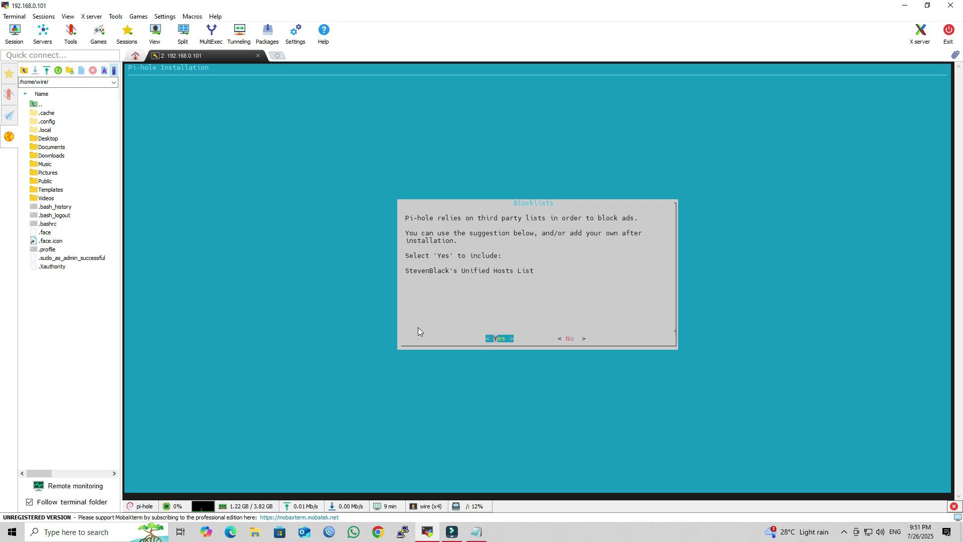
# Include StevenBlack's Unified Hosts List, with query logging enabled and the FTL privacy mode set to Show everything
pyautogui.press('Return')
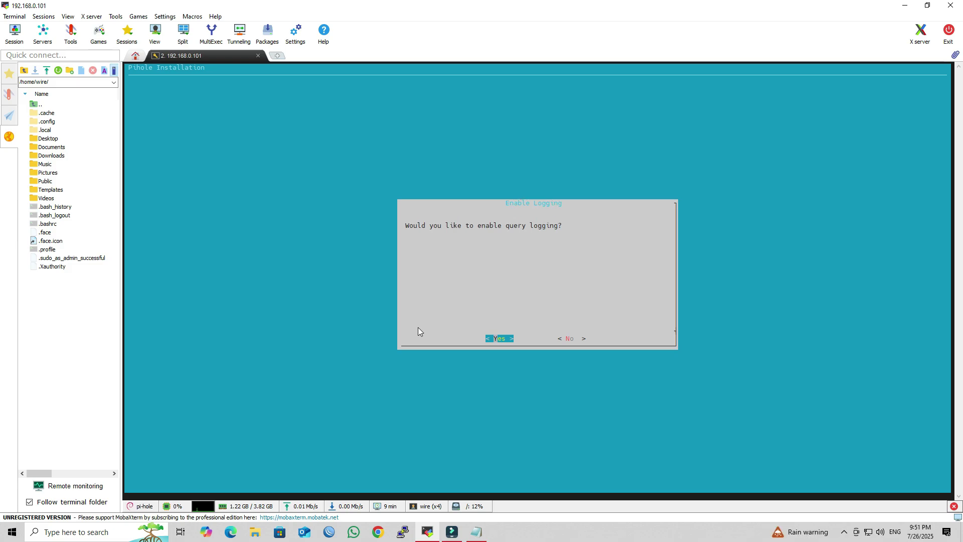
pyautogui.press('Return')
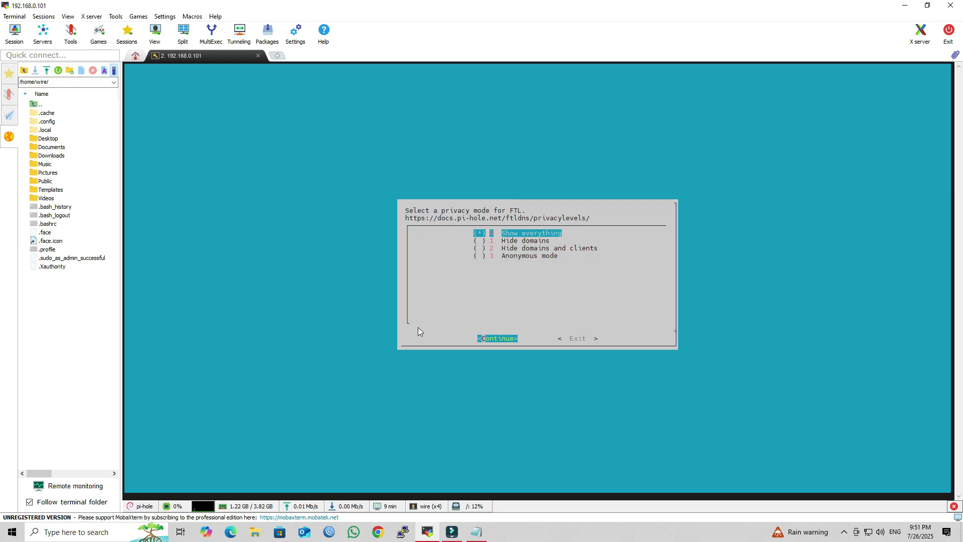
pyautogui.press('Return')
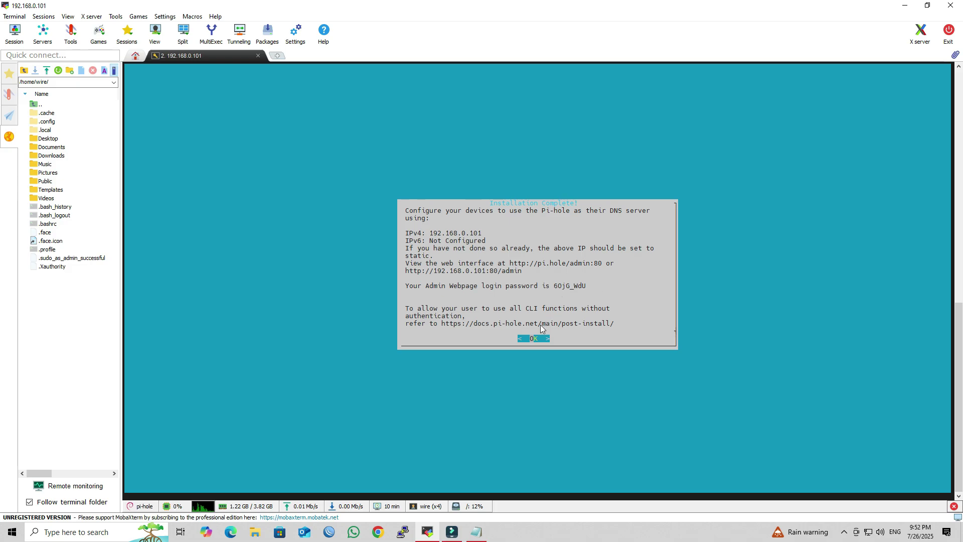
# Close the Pi-hole Installation Complete notice and clear the terminal output
pyautogui.press('Return')
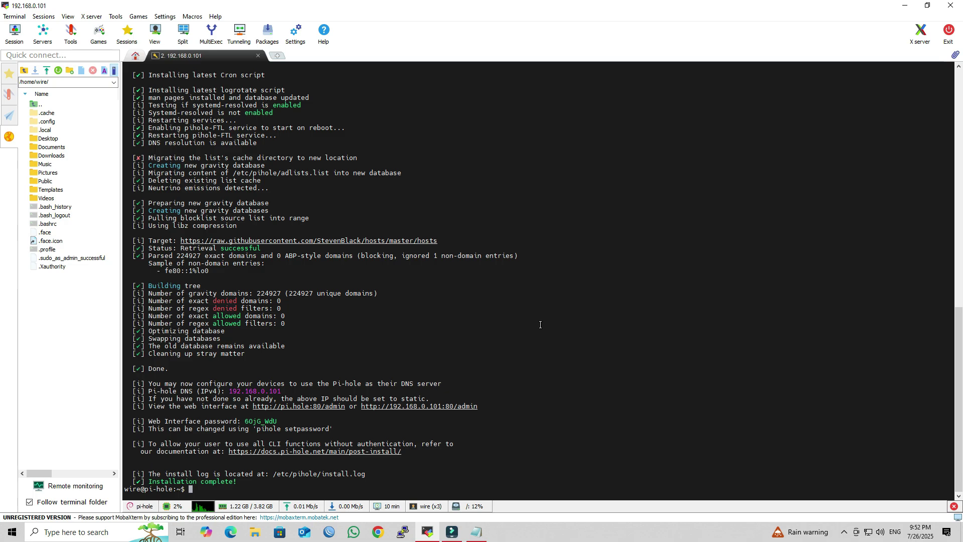
pyautogui.press('Return')
pyautogui.press('Return')
pyautogui.press('Return')
pyautogui.press('Return')
pyautogui.press('Return')
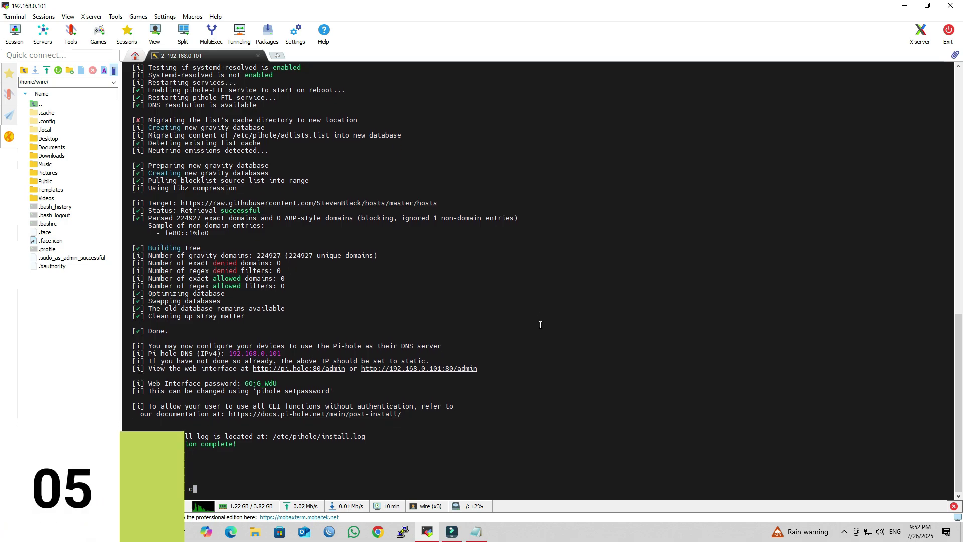
pyautogui.hotkey('ctrl', 'l')
pyautogui.press('Return')
pyautogui.press('Return')
pyautogui.press('Return')
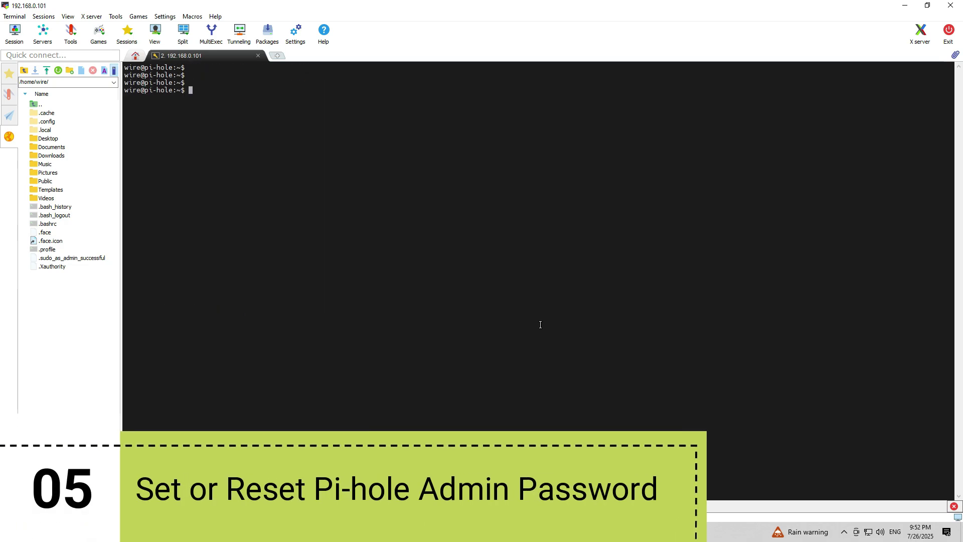
# Switch to the Pi hole notes in Notepad and copy the command "sudo pihole setpassword"
pyautogui.hotkey('alt', 'Tab')
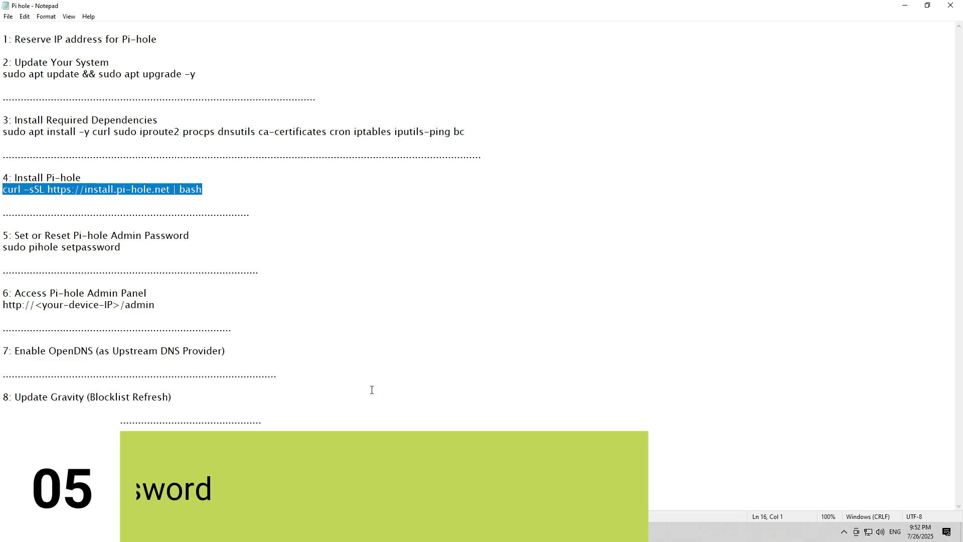
pyautogui.moveTo(16, 237); pyautogui.dragTo(224, 239)
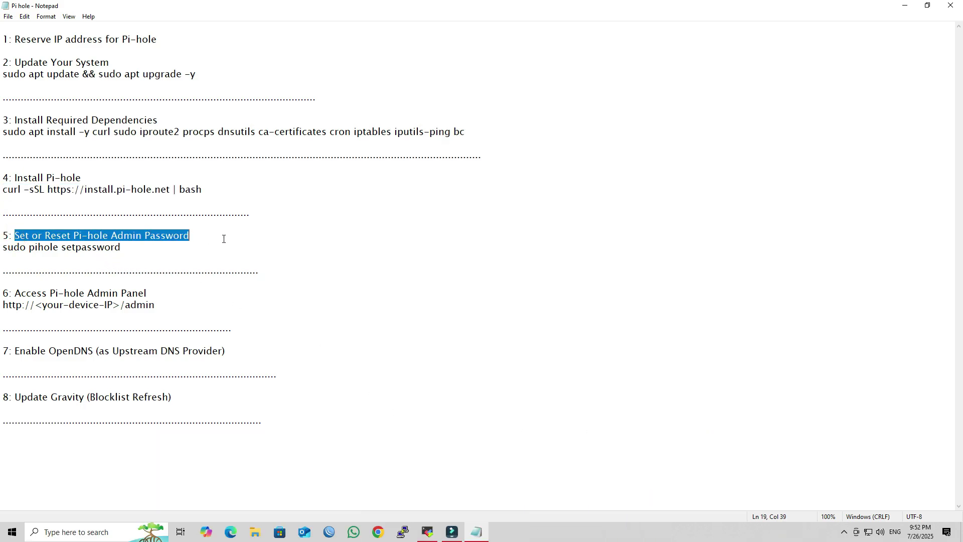
pyautogui.click(201, 254)
pyautogui.moveTo(3, 248); pyautogui.dragTo(120, 247)
pyautogui.rightClick(118, 248)
pyautogui.click(143, 279)
# Run "sudo pihole setpassword" in the MobaXterm session, entering and confirming the new Pi-hole admin password
pyautogui.click(427, 532)
pyautogui.rightClick(326, 163)
pyautogui.click(348, 201)
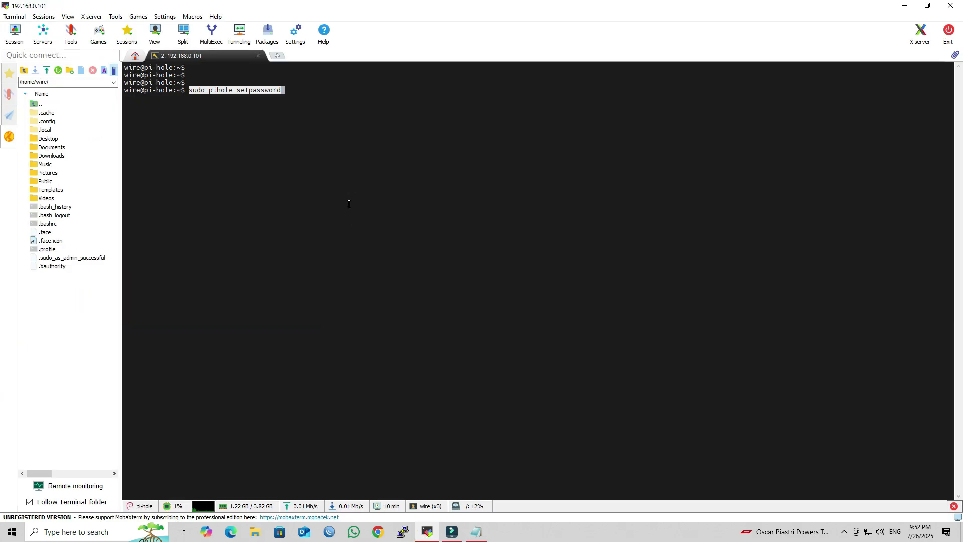
pyautogui.press('Return')
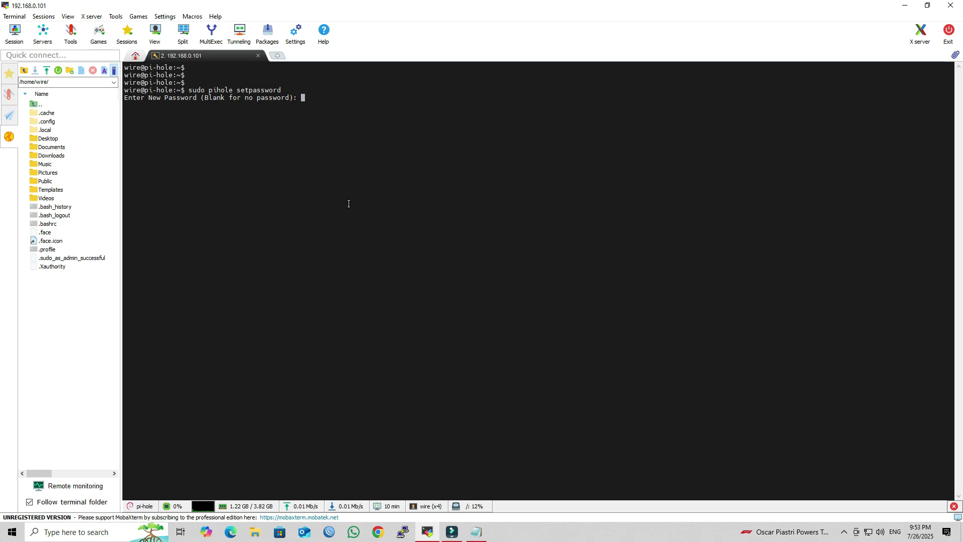
pyautogui.press('Return')
pyautogui.press('Return')
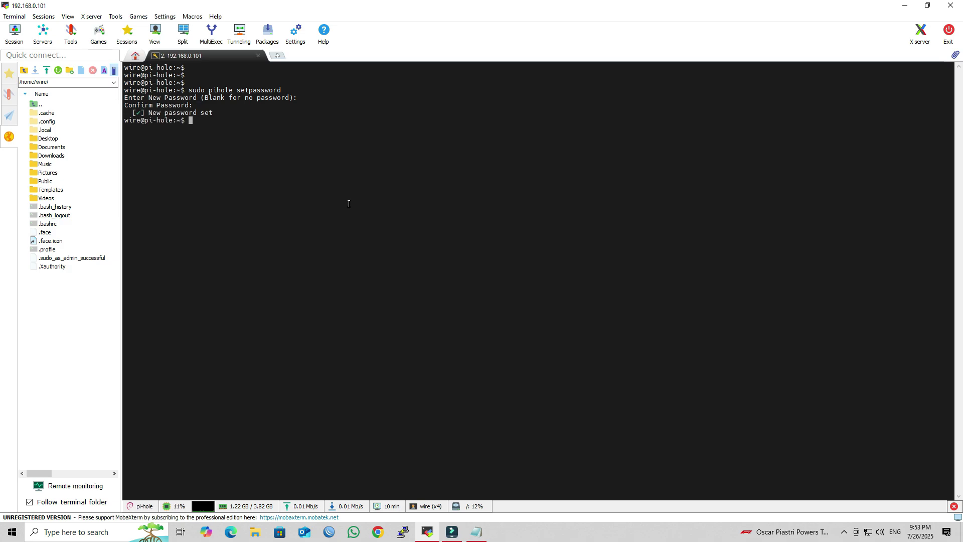
pyautogui.press('Return')
pyautogui.press('Return')
pyautogui.press('Return')
pyautogui.press('Return')
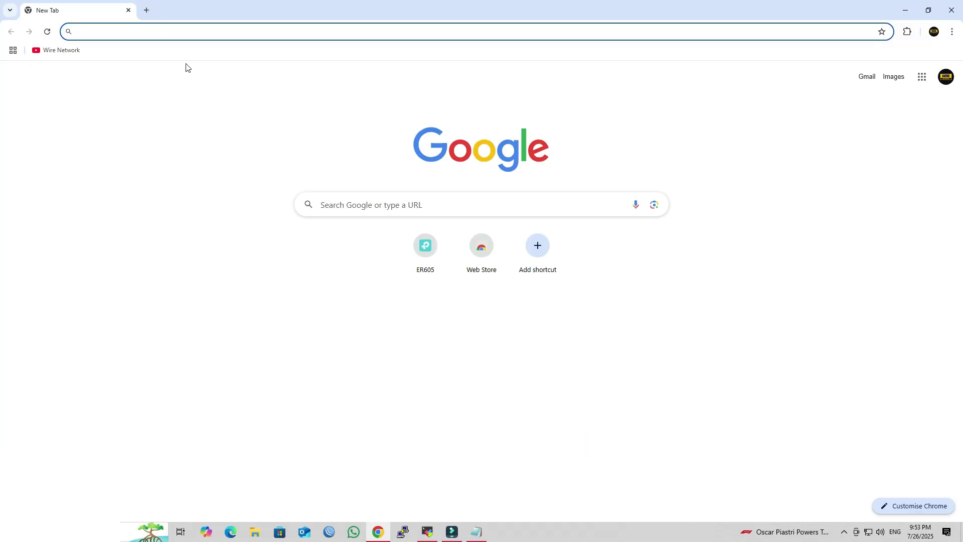
# Open the Pi-hole web admin page at 192.168.0.101:80/admin in the browser
pyautogui.write('192.16')
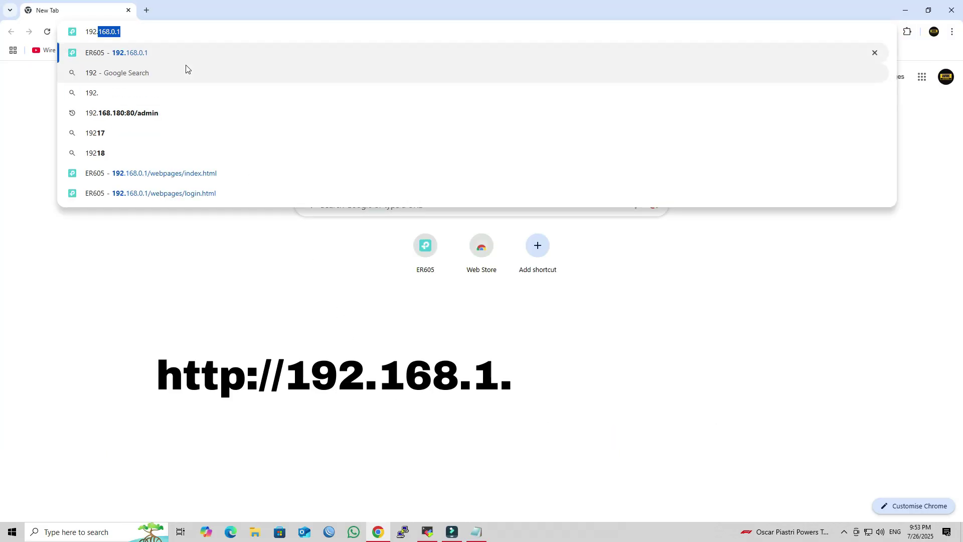
pyautogui.write('8.0.101')
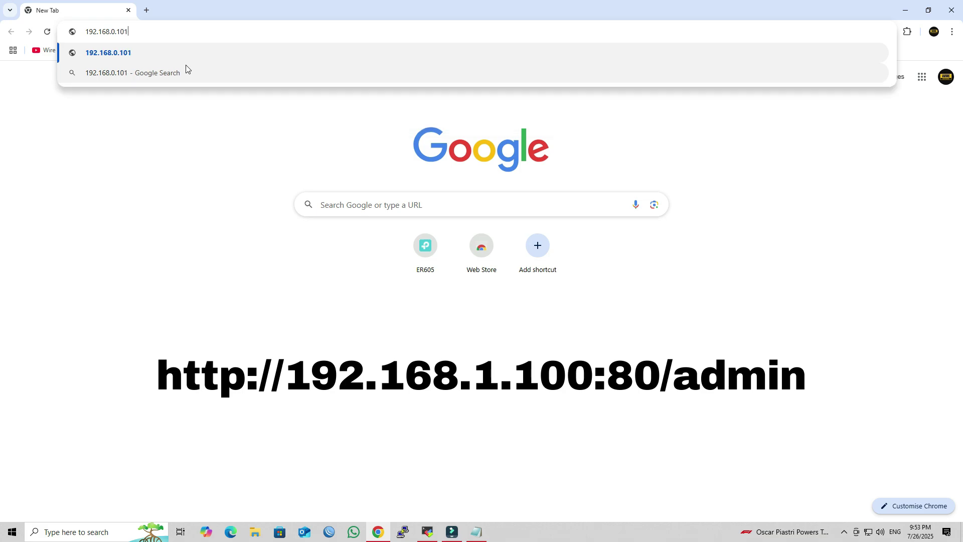
pyautogui.write(':80/admin')
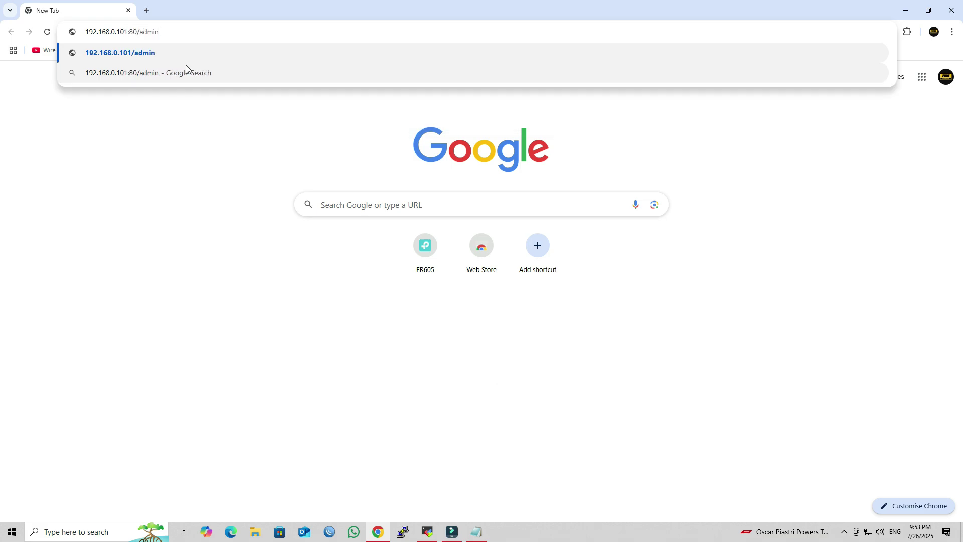
pyautogui.press('Return')
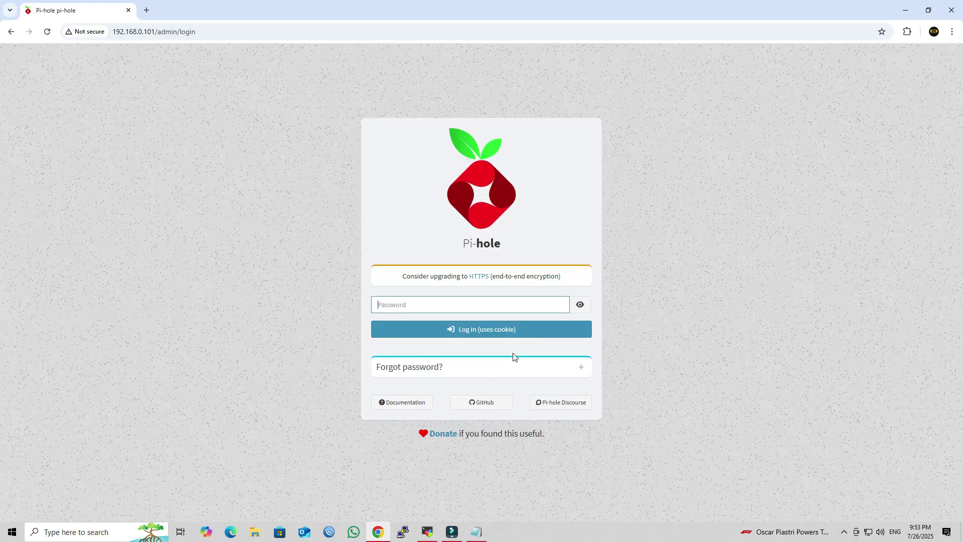
# Log in to Pi-hole with the admin password and decline saving it in the browser
pyautogui.write('********')
pyautogui.click(495, 331)
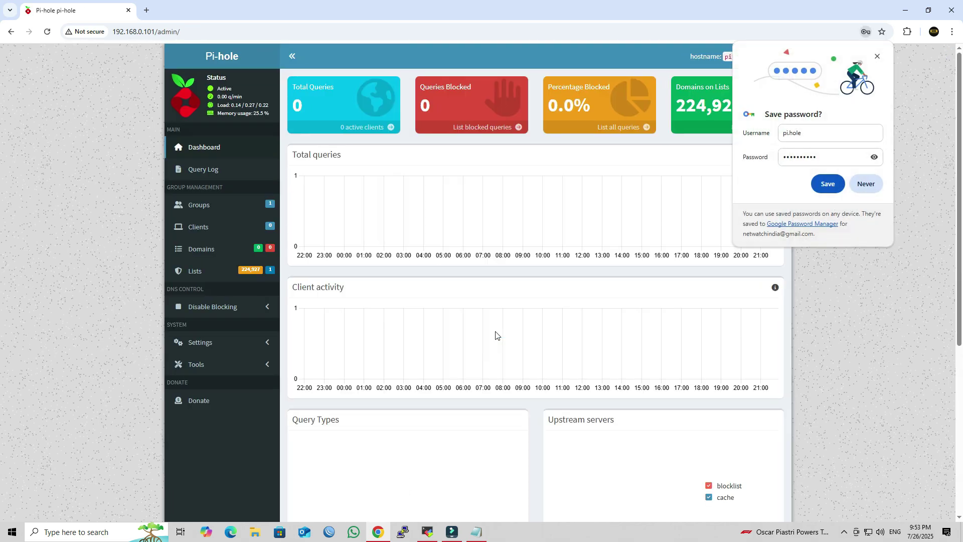
pyautogui.click(860, 185)
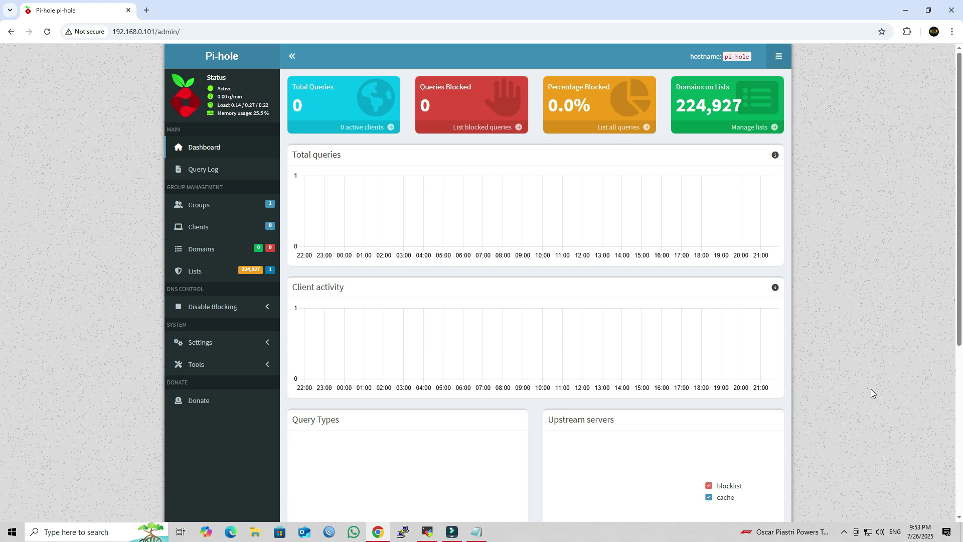
# Look over the Pi-hole dashboard and highlight the server IP 192.168.0.101 in the page address
pyautogui.scroll(-1, 870, 389)
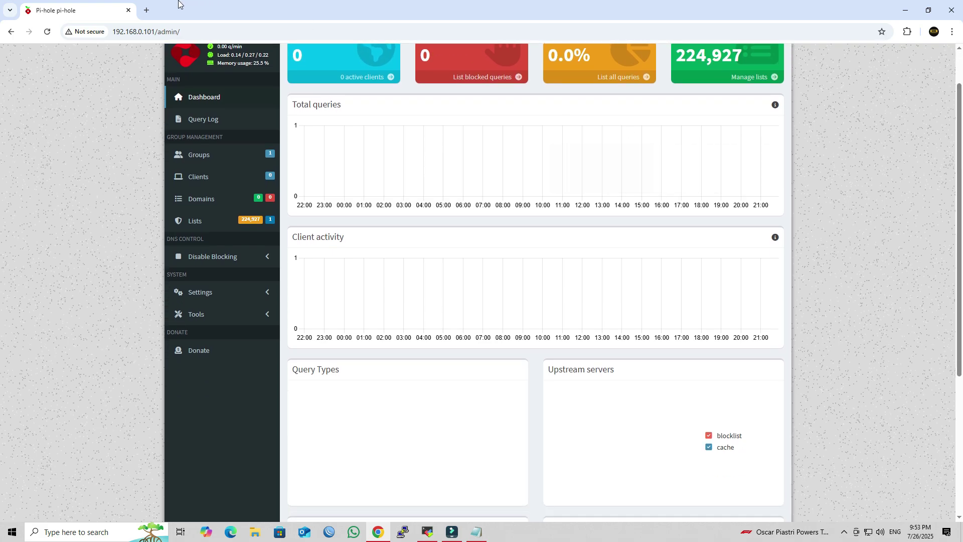
pyautogui.scroll(1, 204, 77)
pyautogui.click(154, 31)
pyautogui.click(154, 31)
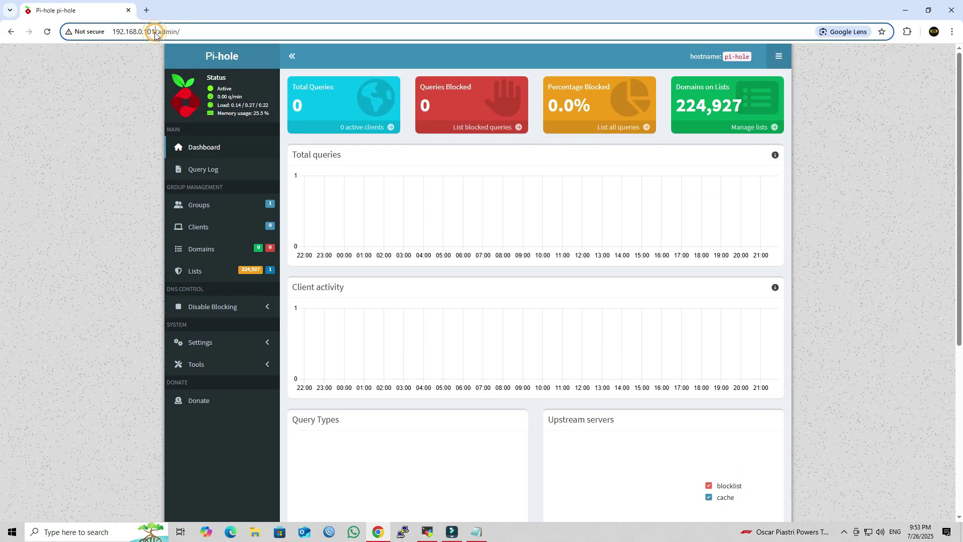
pyautogui.moveTo(154, 31); pyautogui.dragTo(120, 54)
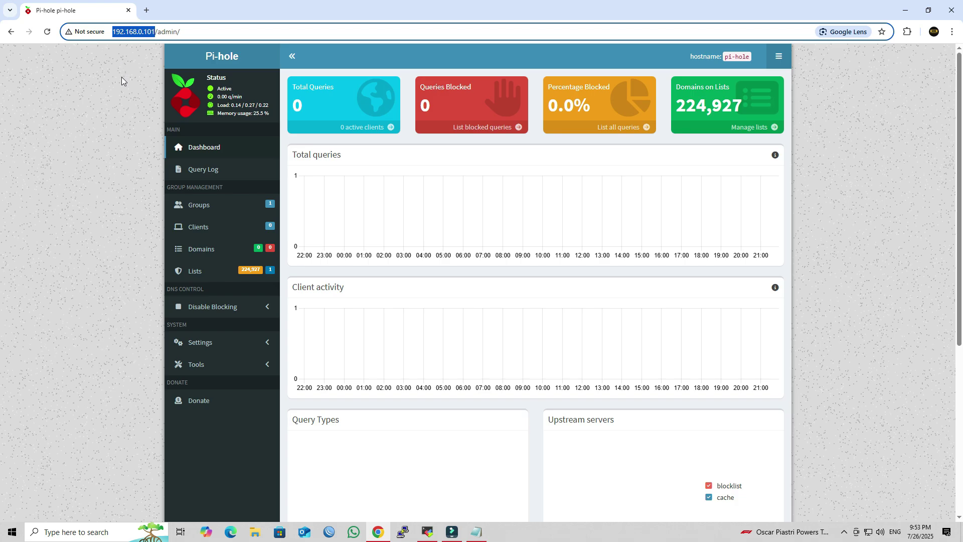
pyautogui.click(122, 76)
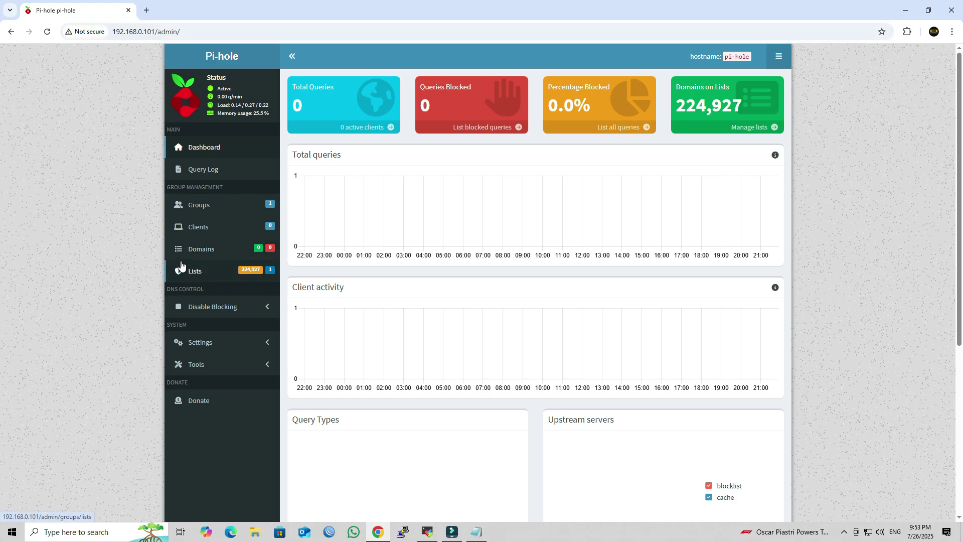
# Run ncpa.cpl to show the Windows network connections and open the properties of the Ethernet adapter
pyautogui.press('super+r')
pyautogui.write('ncpa.cpl')
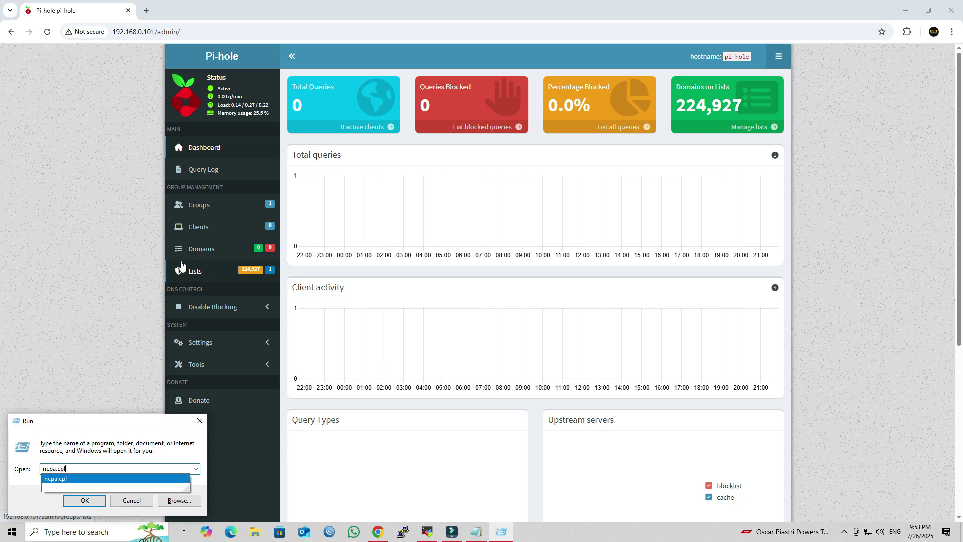
pyautogui.press('Return')
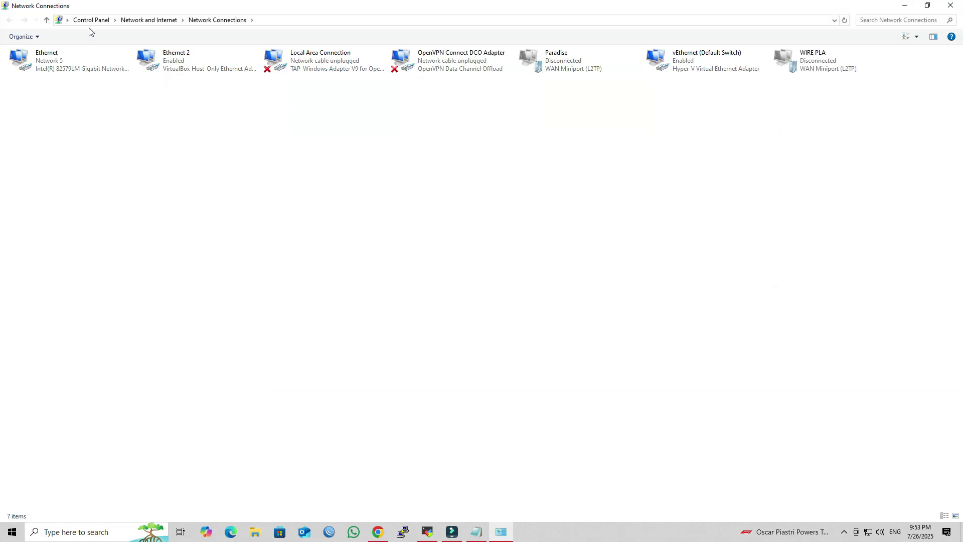
pyautogui.click(85, 61)
pyautogui.rightClick(87, 63)
pyautogui.click(126, 157)
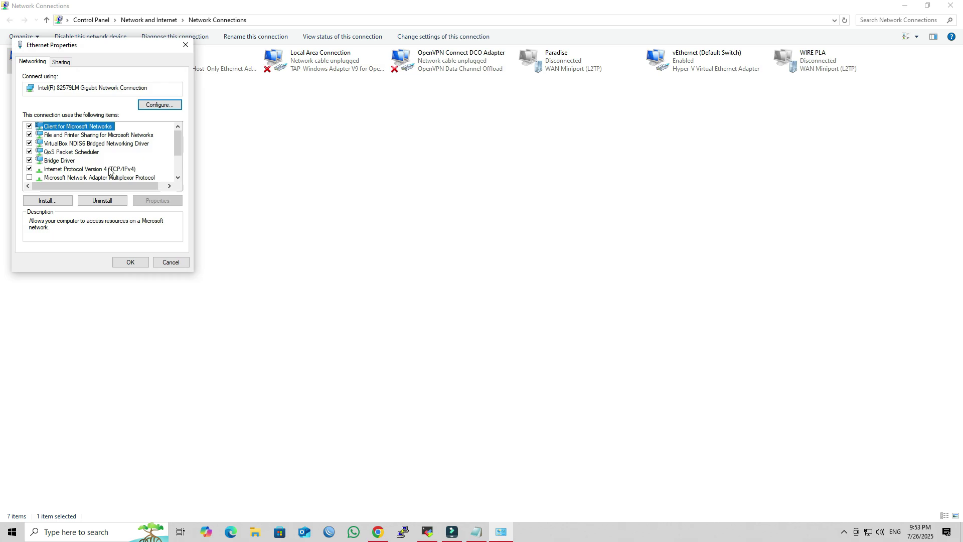
# Set the Ethernet adapter's IPv4 preferred DNS server to 192.168.0.101, save the settings, and close Network Connections
pyautogui.doubleClick(111, 171)
pyautogui.click(110, 224)
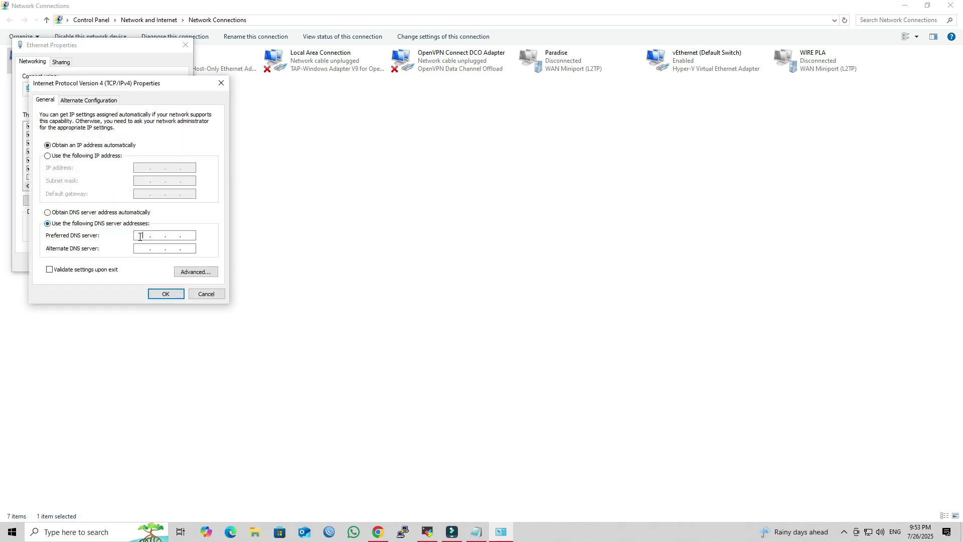
pyautogui.write('192.168.0.101')
pyautogui.click(168, 297)
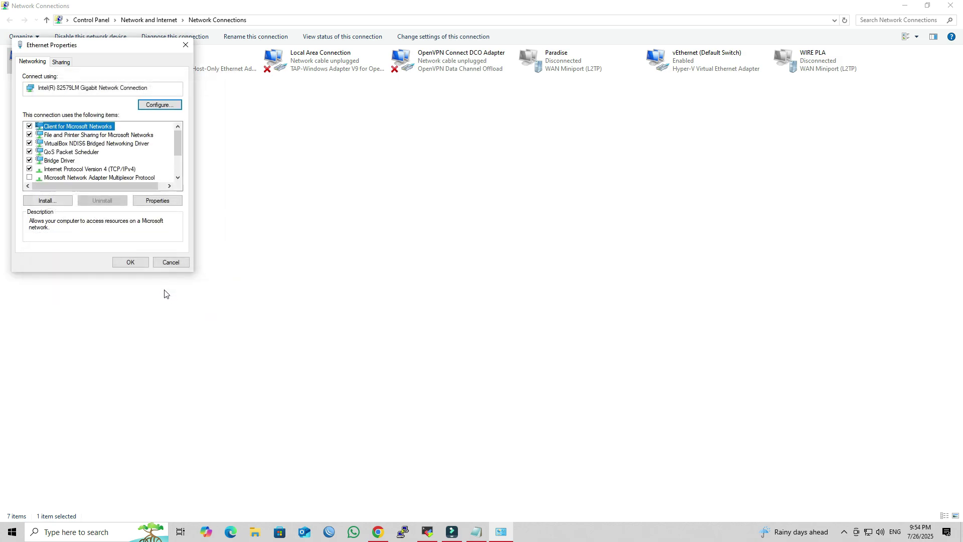
pyautogui.click(133, 261)
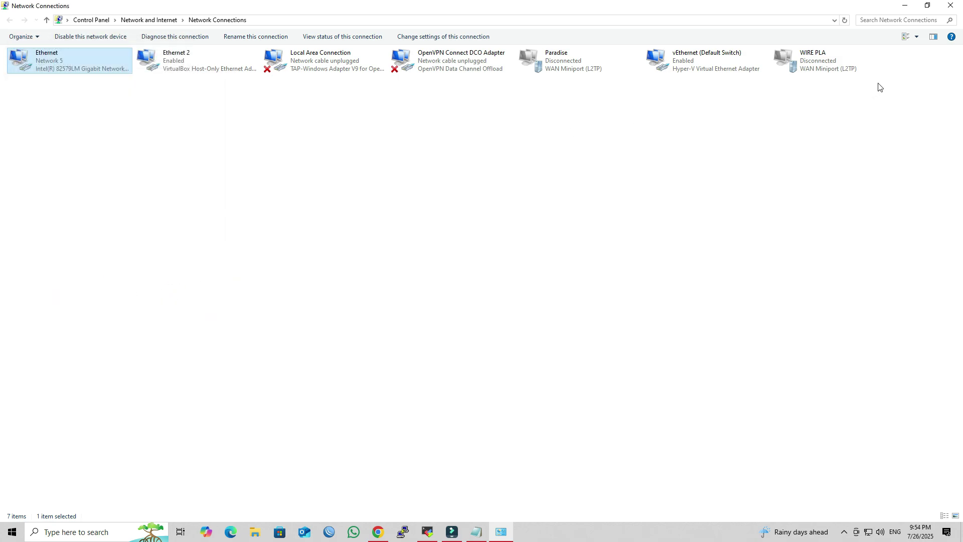
pyautogui.click(949, 7)
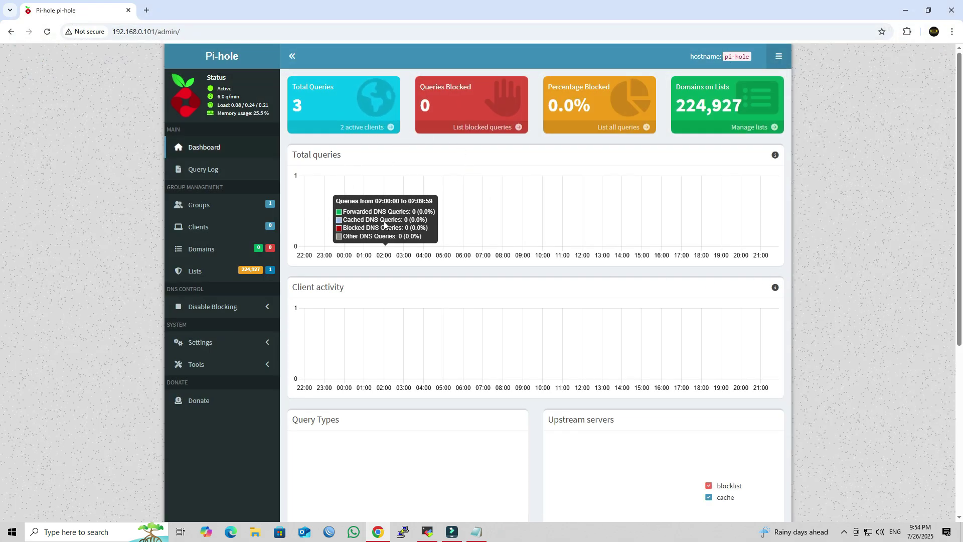
# Search for "speed test ookla" in a new browser tab and open the Speedtest by Ookla site
pyautogui.click(147, 10)
pyautogui.write('spe')
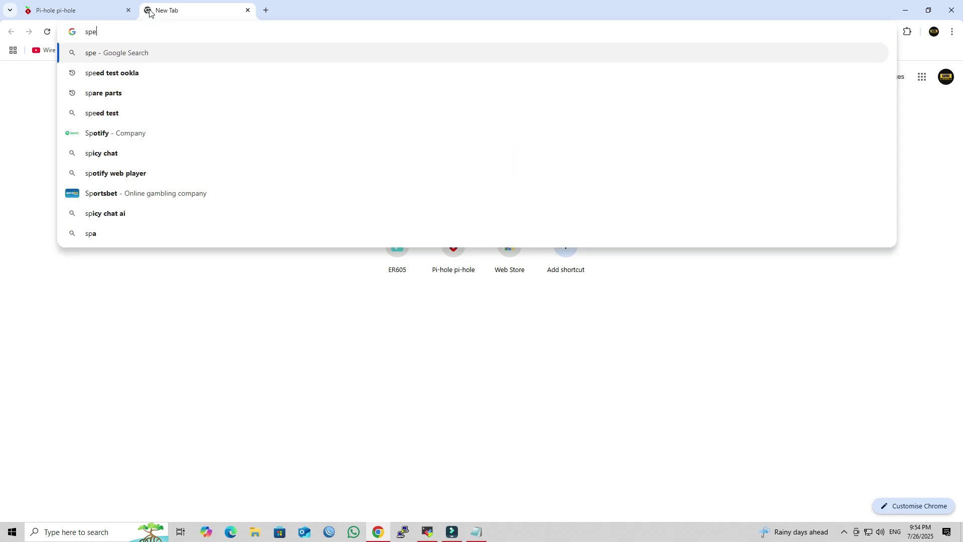
pyautogui.press('Down')
pyautogui.press('Return')
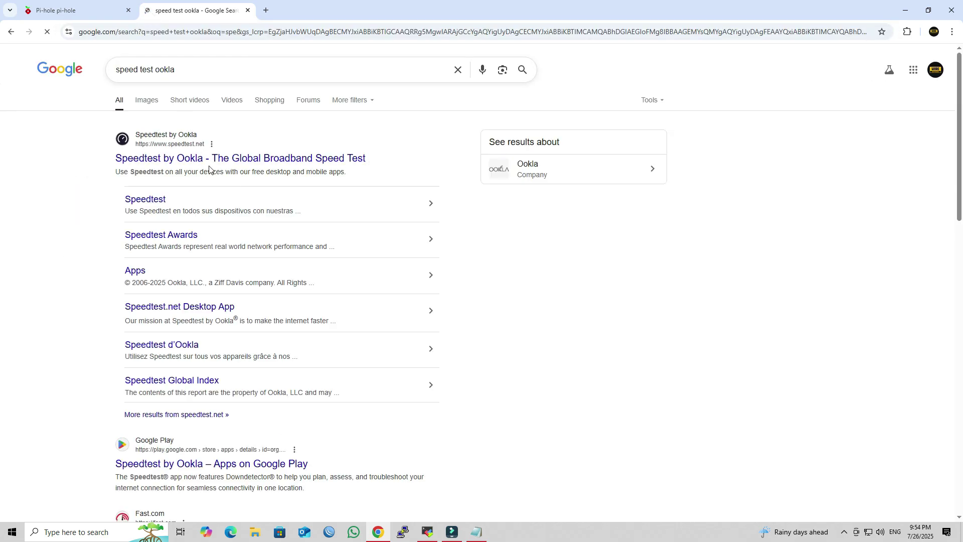
pyautogui.click(209, 158)
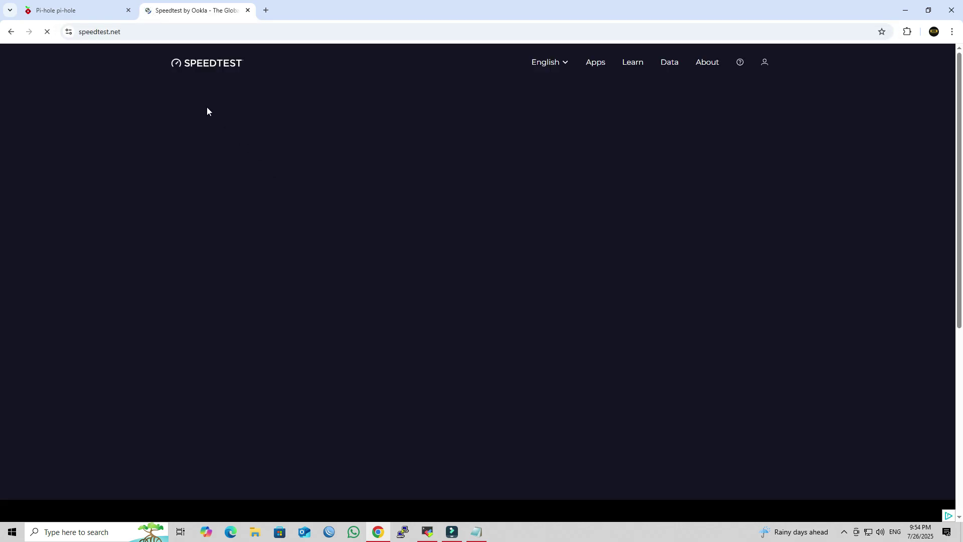
# Check the Pi-hole dashboard's query counters, reloading the Speedtest page and the dashboard
pyautogui.click(103, 7)
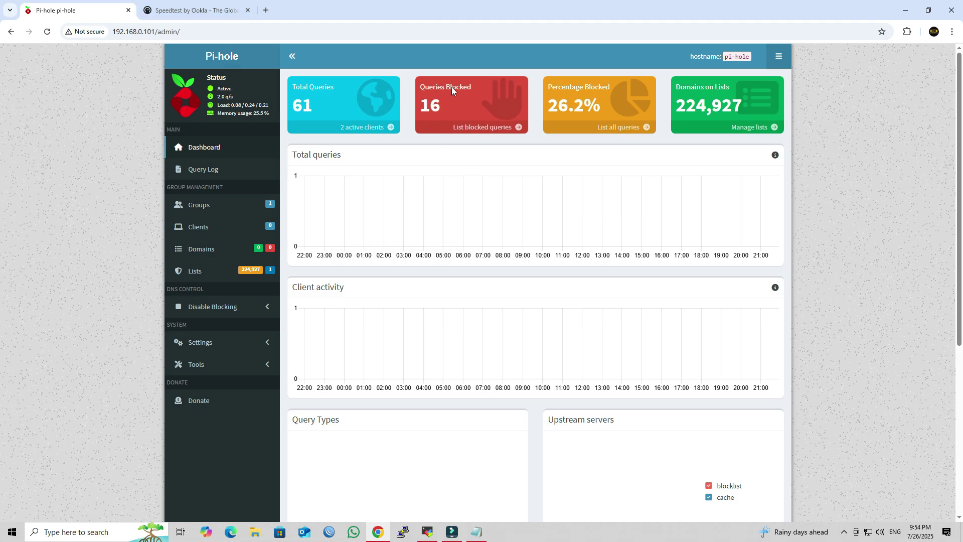
pyautogui.click(234, 4)
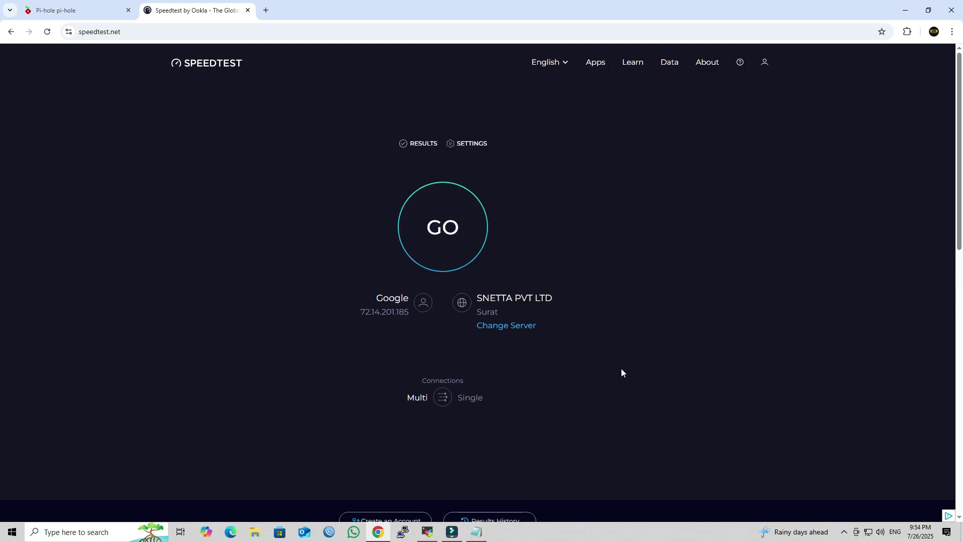
pyautogui.click(46, 31)
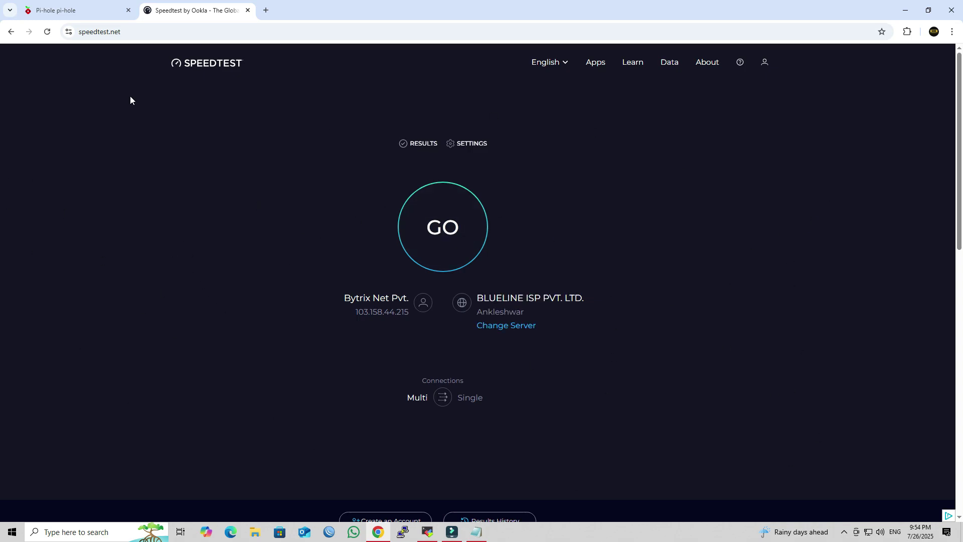
pyautogui.click(56, 10)
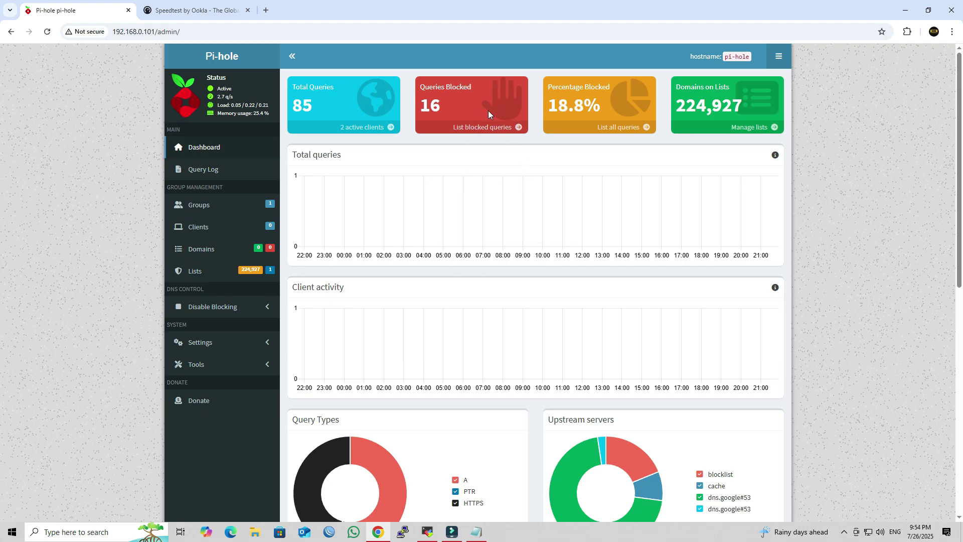
pyautogui.click(49, 33)
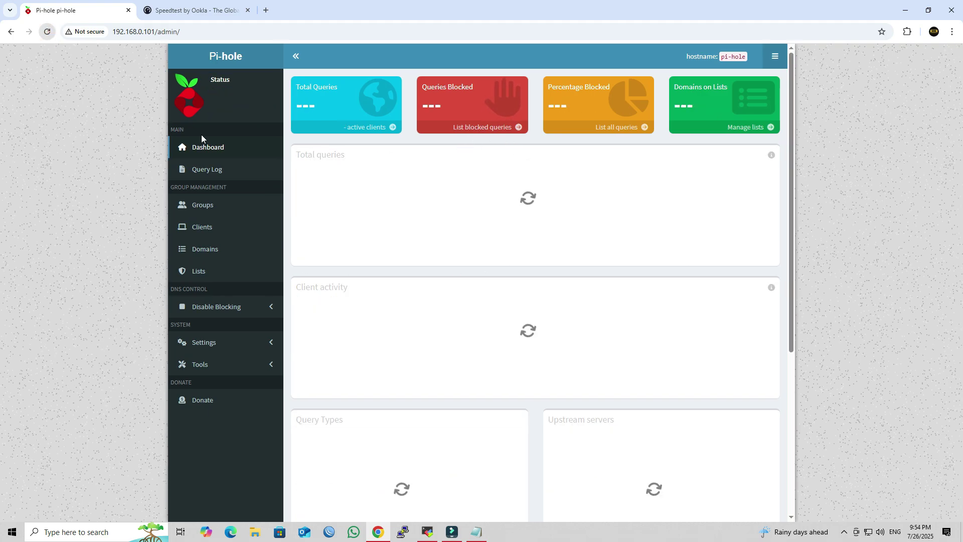
# Search for "youtube" in a new tab, open the YouTube site, and return to the Pi-hole dashboard to check its counters
pyautogui.click(265, 10)
pyautogui.write('you')
pyautogui.press('Down')
pyautogui.press('Down')
pyautogui.press('Return')
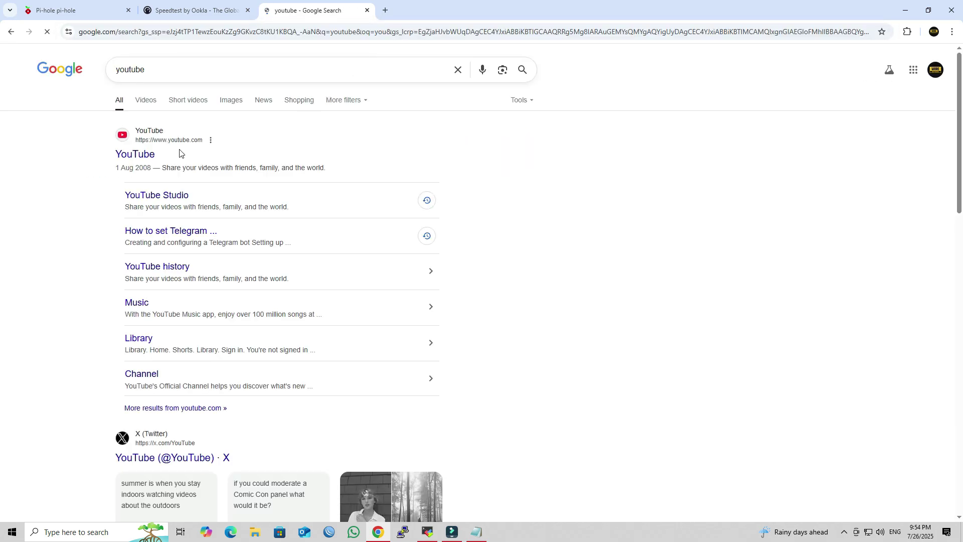
pyautogui.click(138, 154)
pyautogui.click(57, 4)
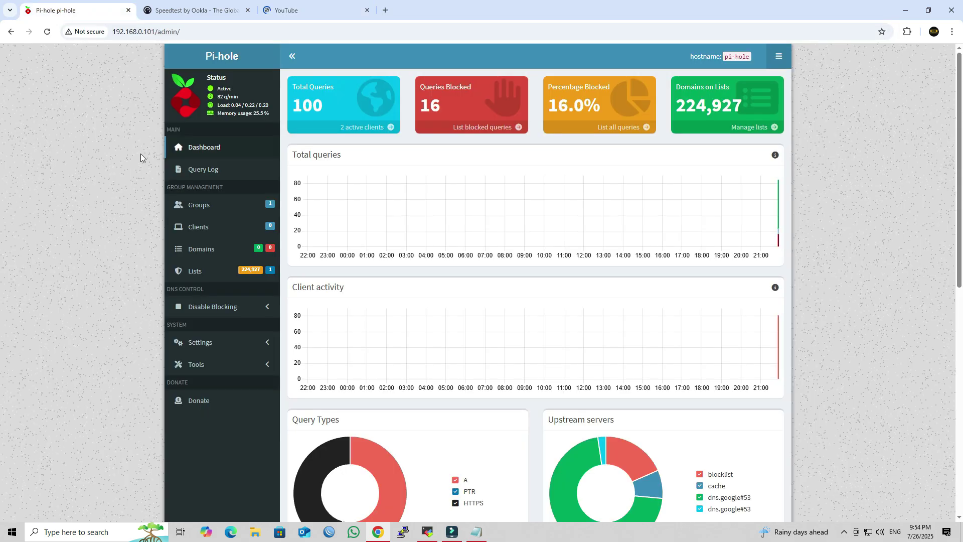
pyautogui.moveTo(431, 215)
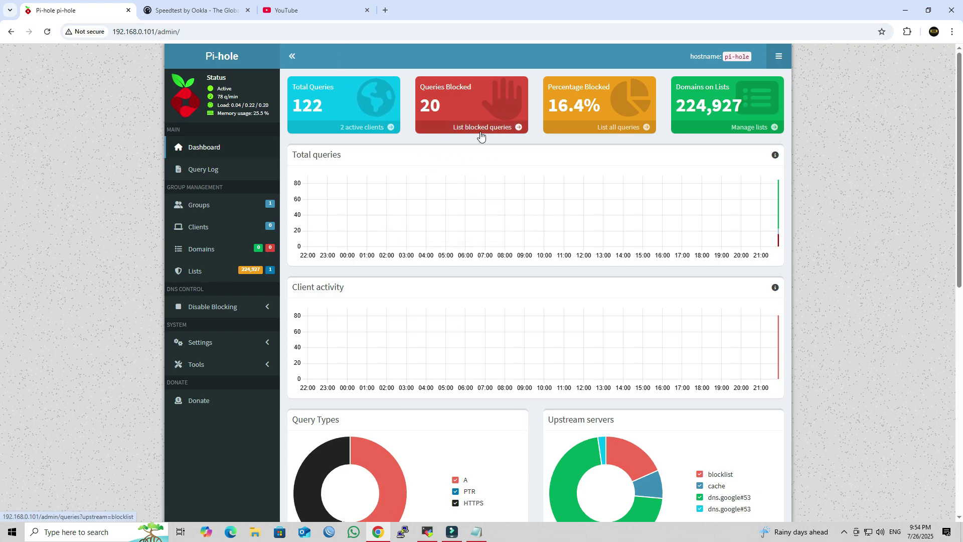
# Run Pi-hole's Update Gravity to refresh the blocked domains list, and reload the dashboard
pyautogui.click(239, 365)
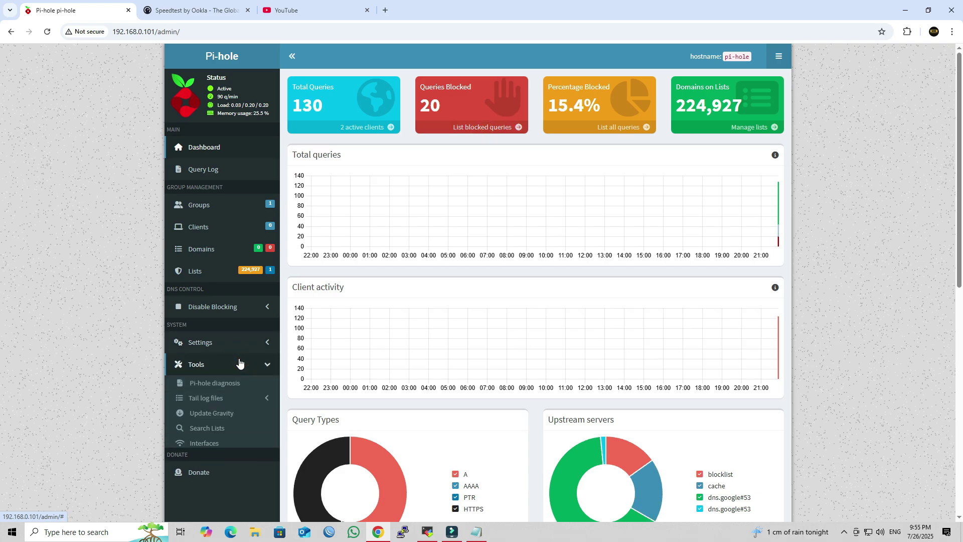
pyautogui.click(226, 414)
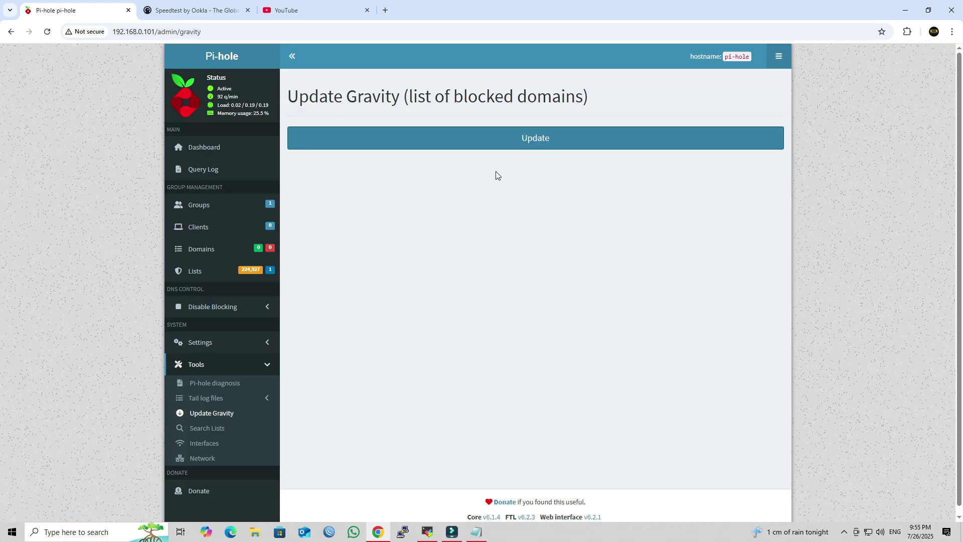
pyautogui.click(553, 139)
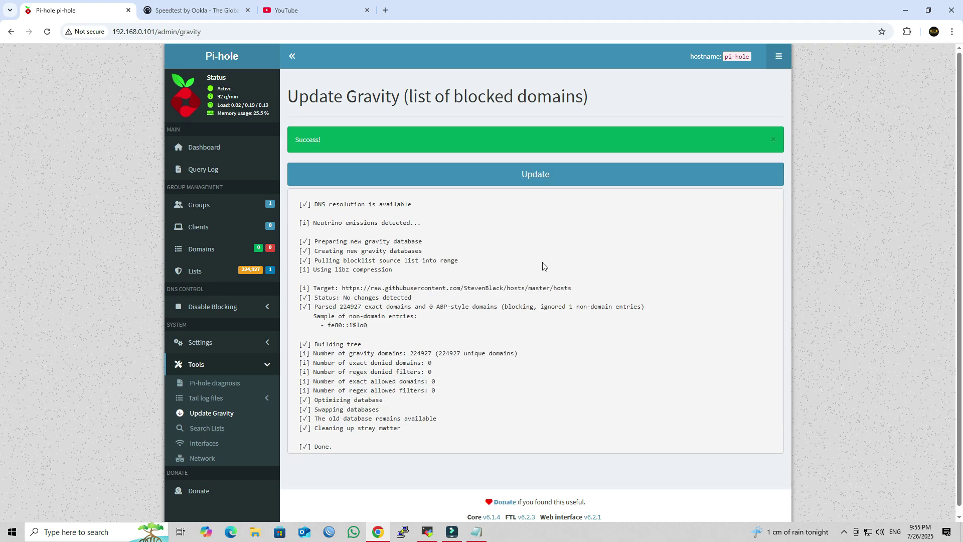
pyautogui.click(187, 148)
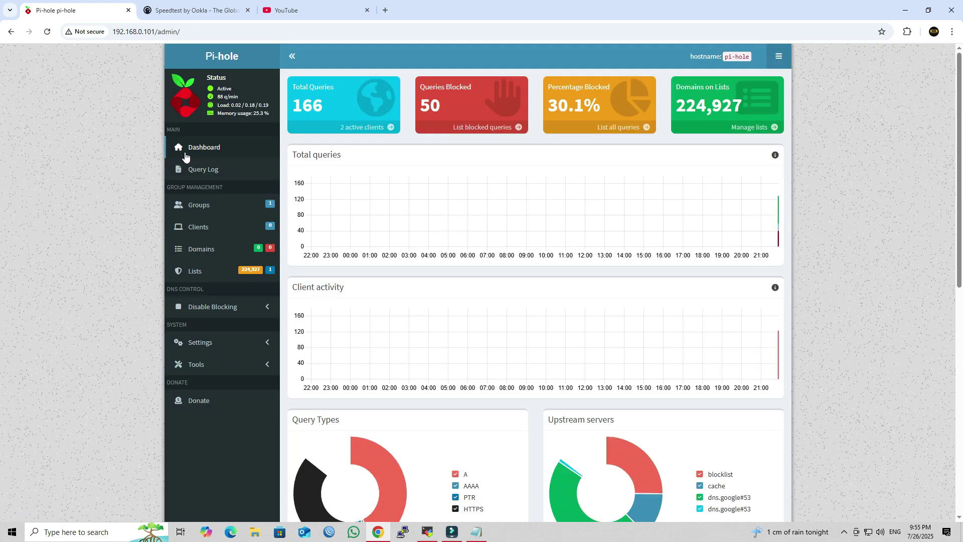
pyautogui.click(49, 33)
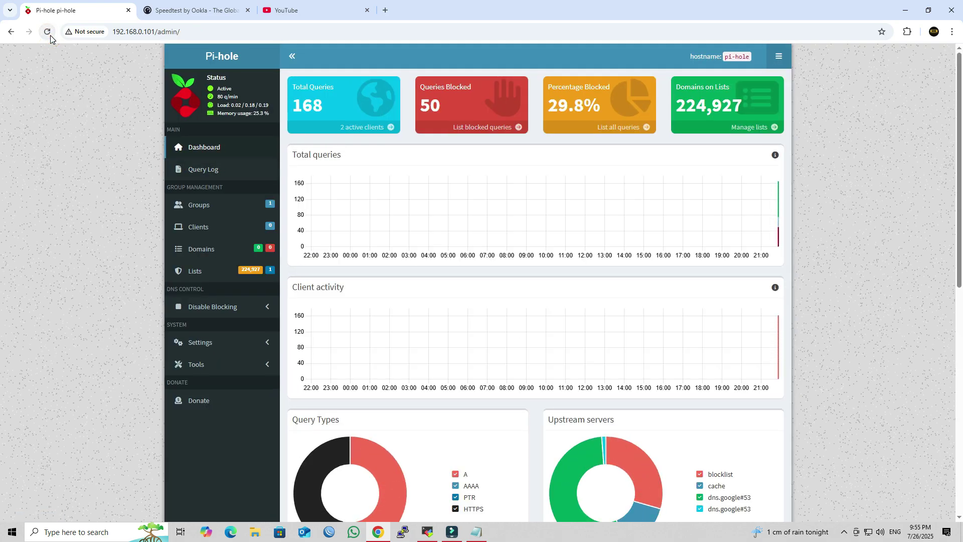
# Copy the web address of the open Speedtest page
pyautogui.click(181, 9)
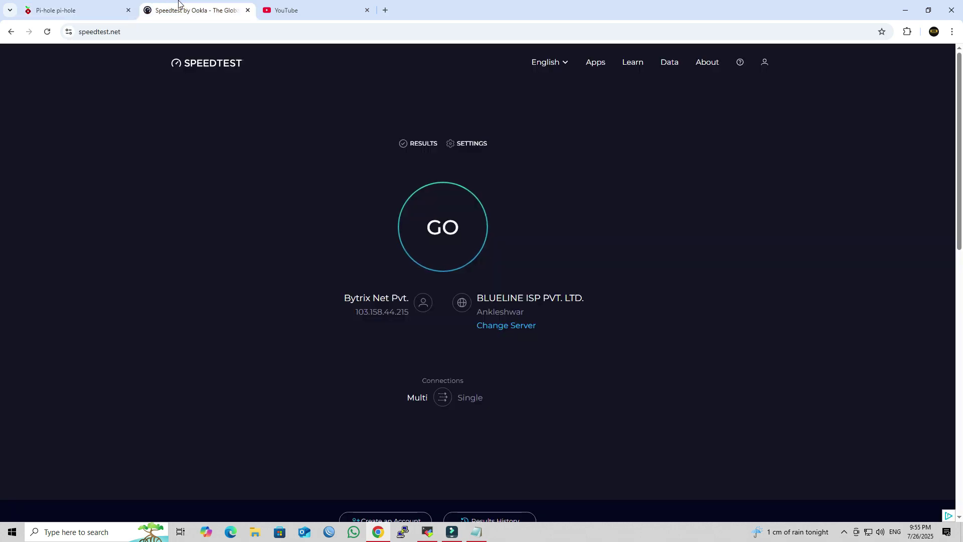
pyautogui.click(159, 28)
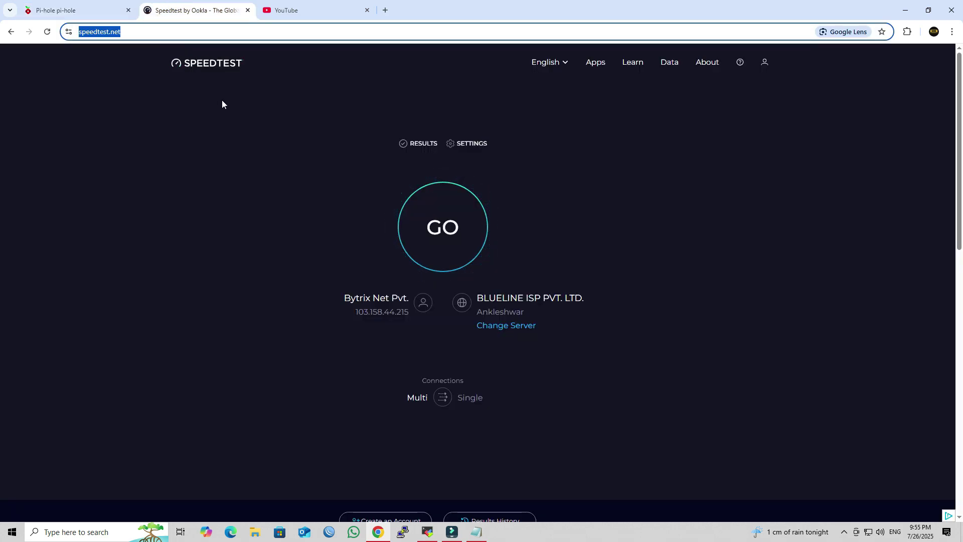
pyautogui.click(224, 119)
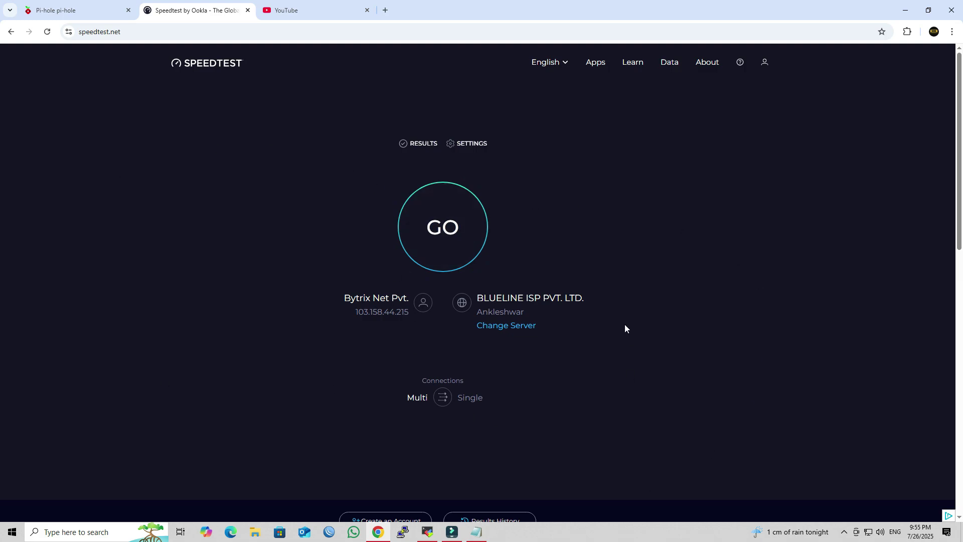
pyautogui.click(149, 34)
pyautogui.hotkey('ctrl', 'c')
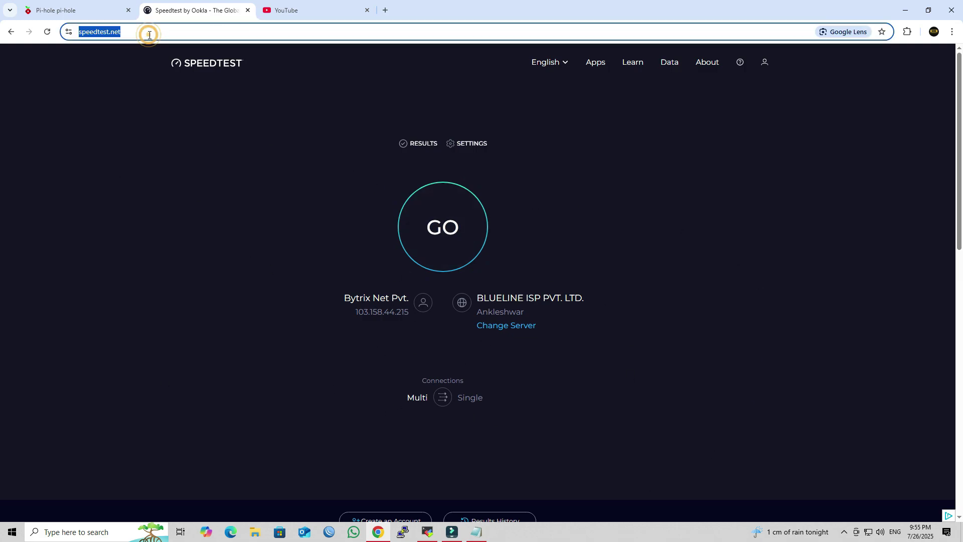
pyautogui.click(76, 10)
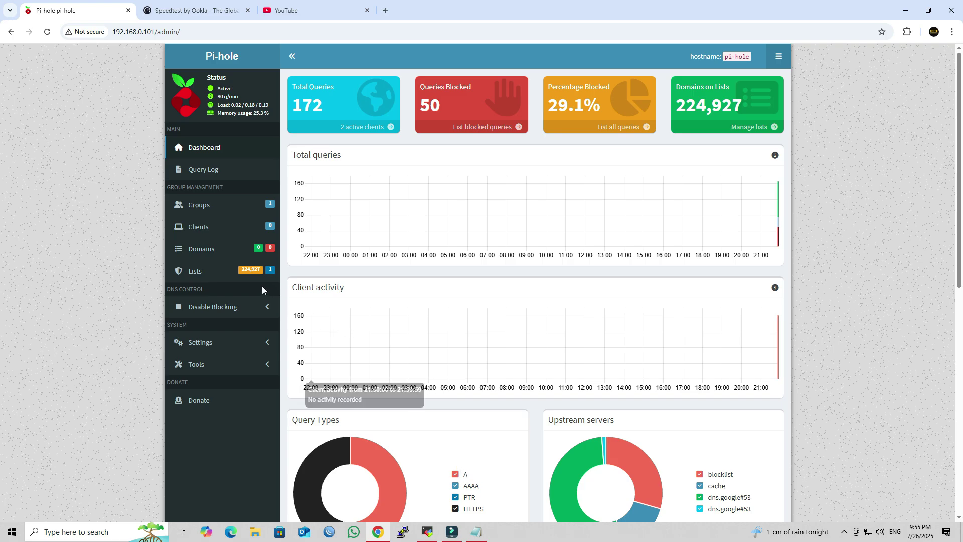
pyautogui.click(217, 272)
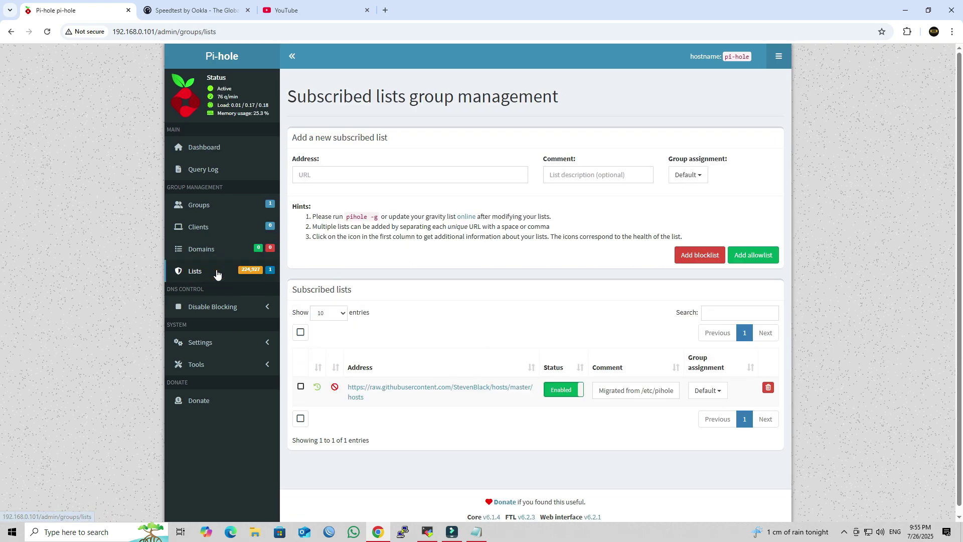
pyautogui.click(318, 180)
pyautogui.hotkey('ctrl', 'v')
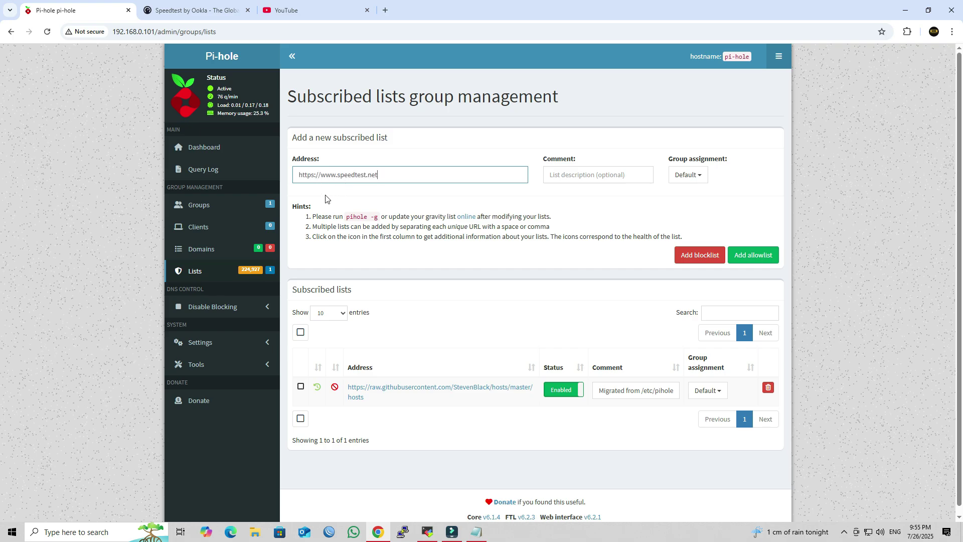
pyautogui.moveTo(321, 176); pyautogui.dragTo(297, 175)
pyautogui.press('BackSpace')
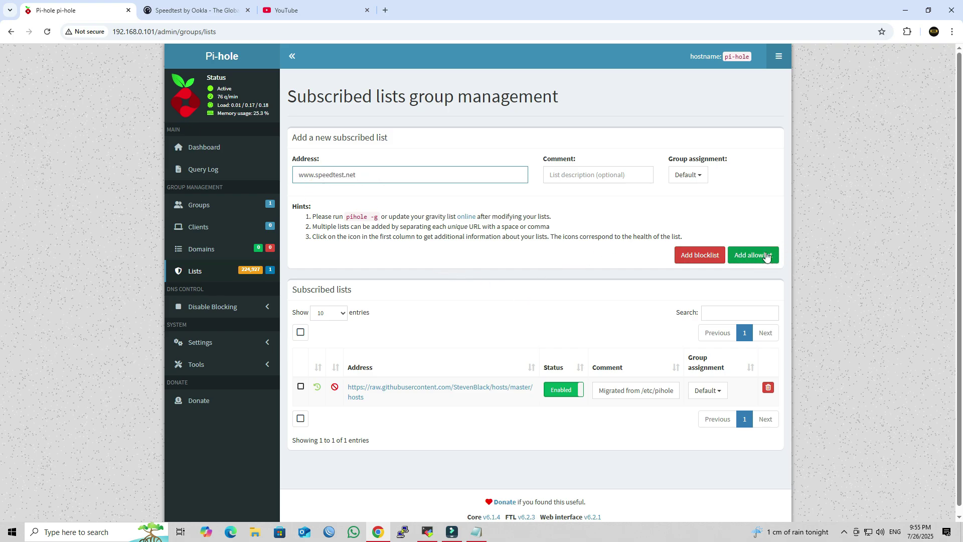
# Give the new list entry the comment "Speed Test" and add it as an allowlist
pyautogui.click(632, 175)
pyautogui.write('Speed Test')
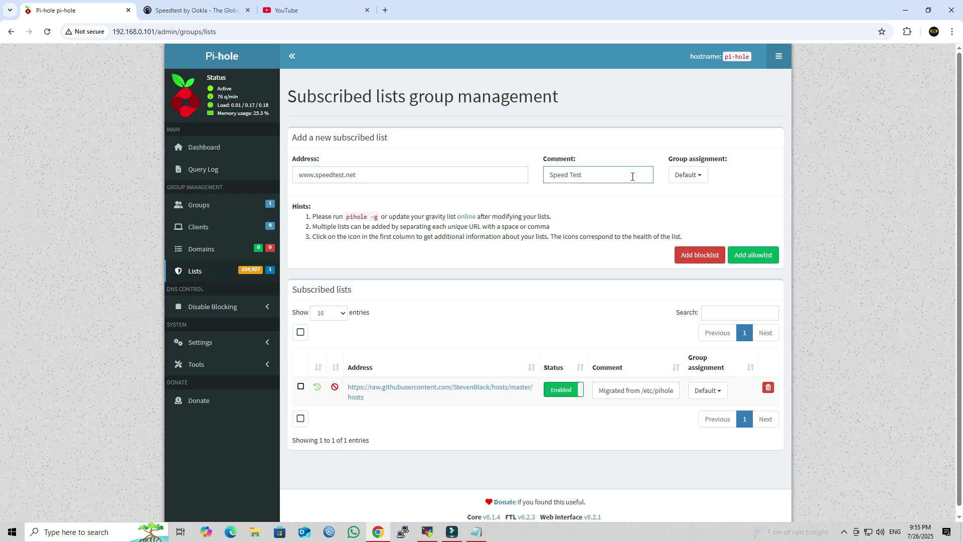
pyautogui.click(752, 255)
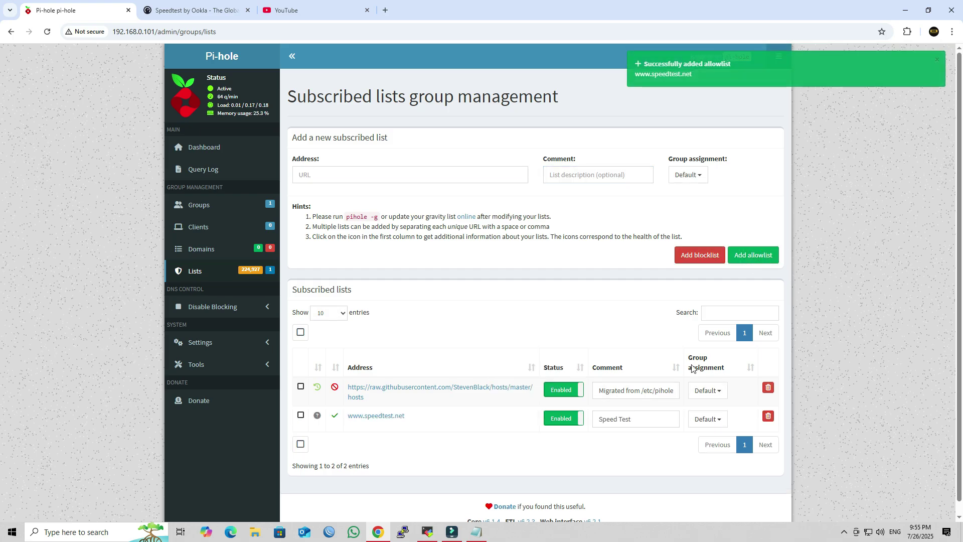
# Reload the Speedtest page to test it with the new allowlist entry
pyautogui.click(203, 4)
pyautogui.press('Return')
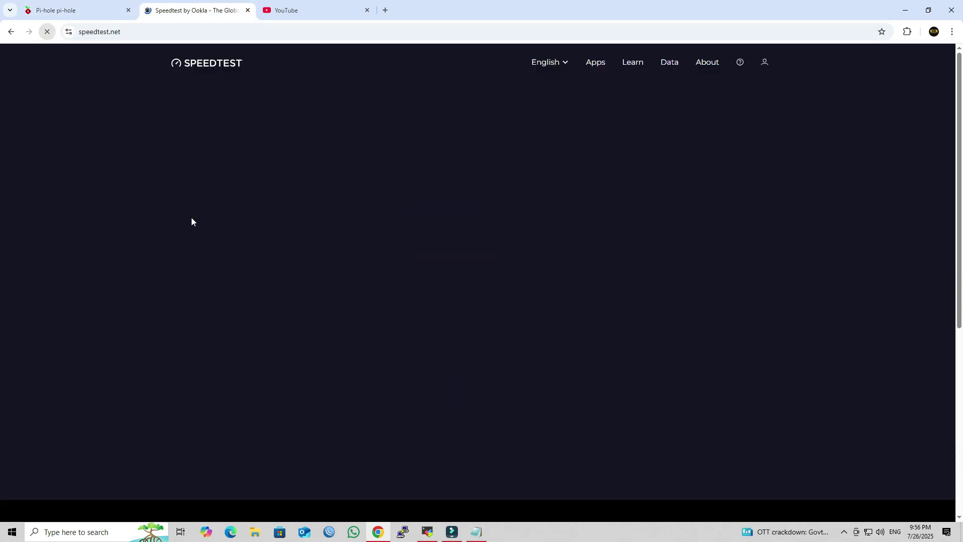